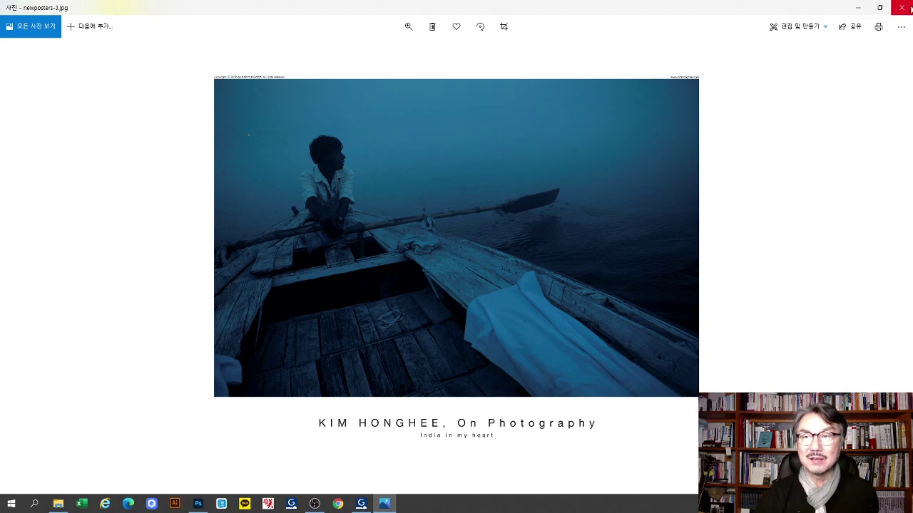
Switch to Photoshop, open newposters-3.jpg from the folder and place a second copy of it as a layer on top
left_click(902, 9)
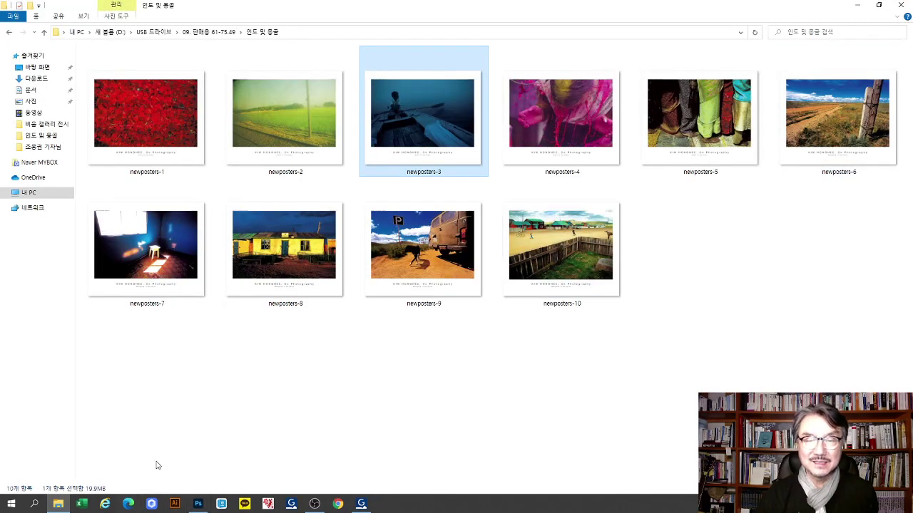
left_click(197, 504)
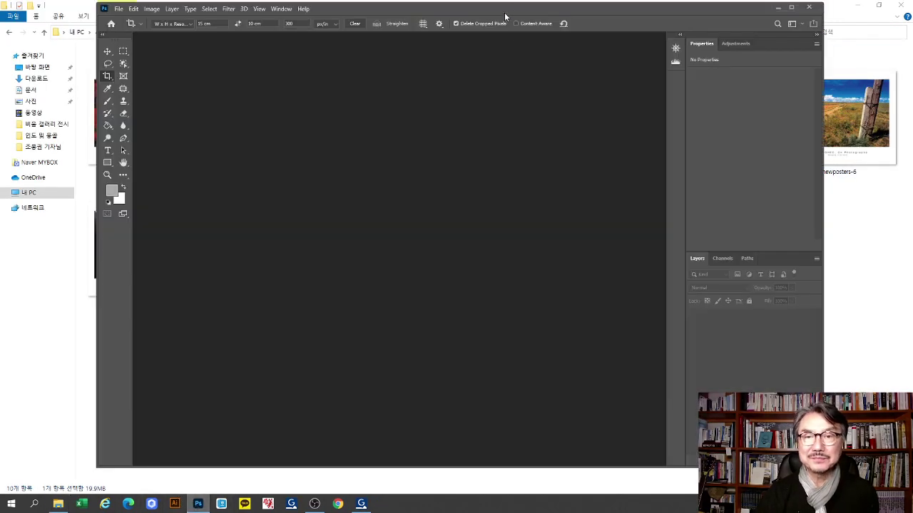
left_click_drag(507, 17, 554, 215)
left_click_drag(422, 118, 410, 324)
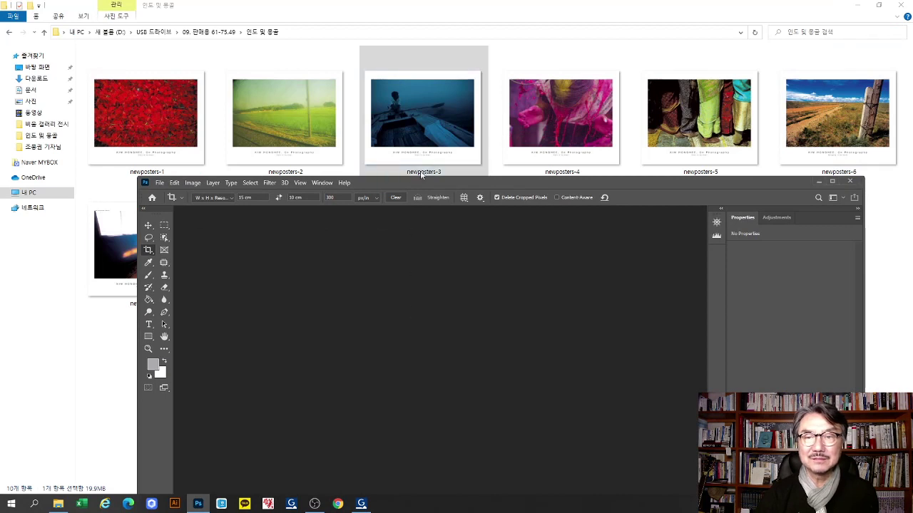
left_click_drag(419, 121, 411, 350)
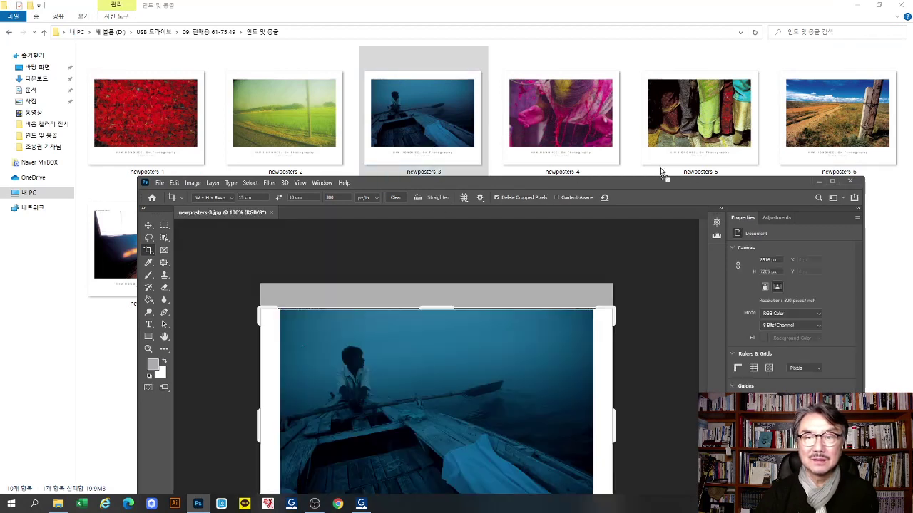
left_click(832, 183)
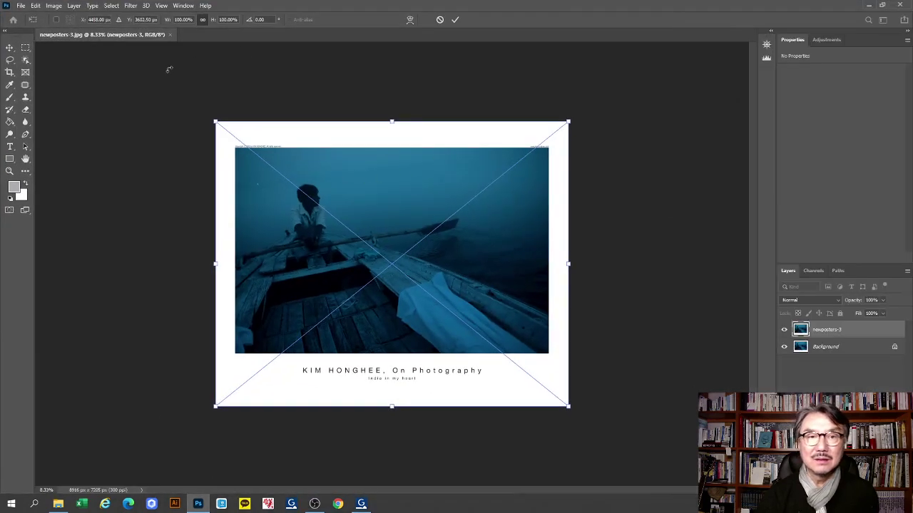
left_click(9, 47)
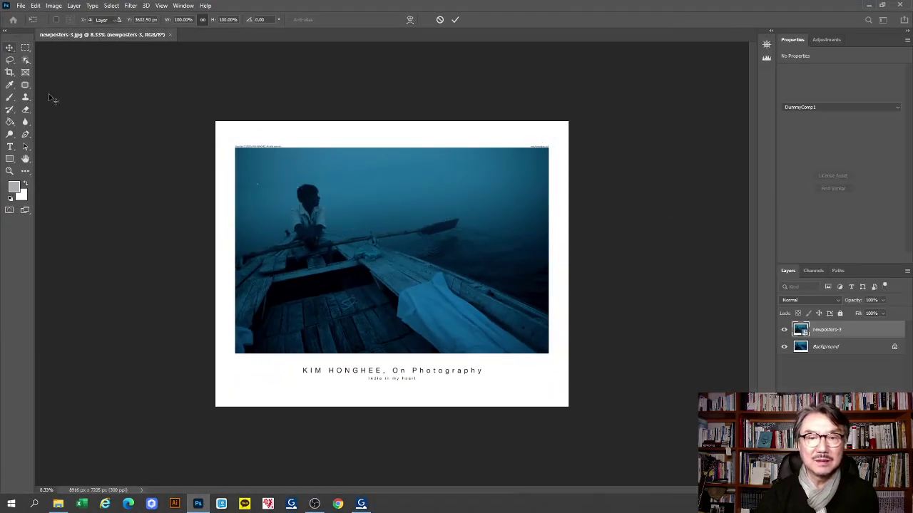
Add a Black & White adjustment layer over the boat photo with Reds at 39 and Yellows at 82
scroll(442, 251, "up", 3)
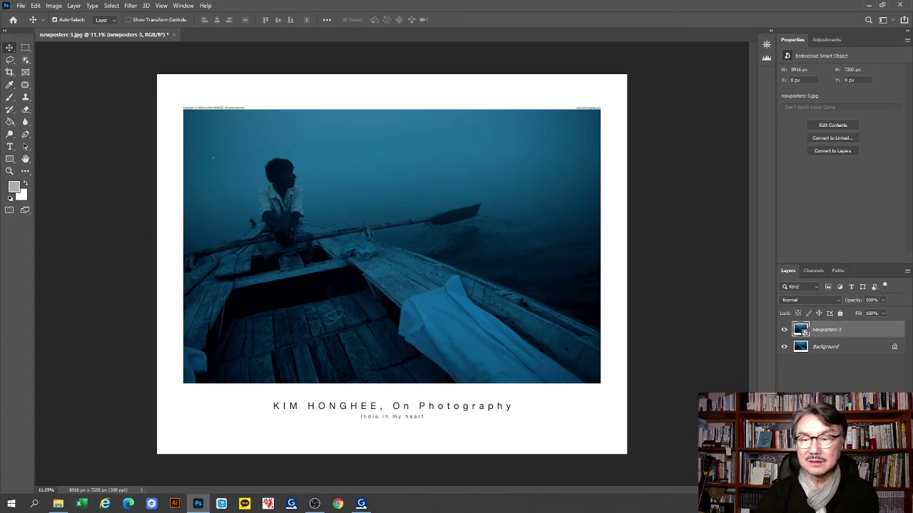
left_click(854, 485)
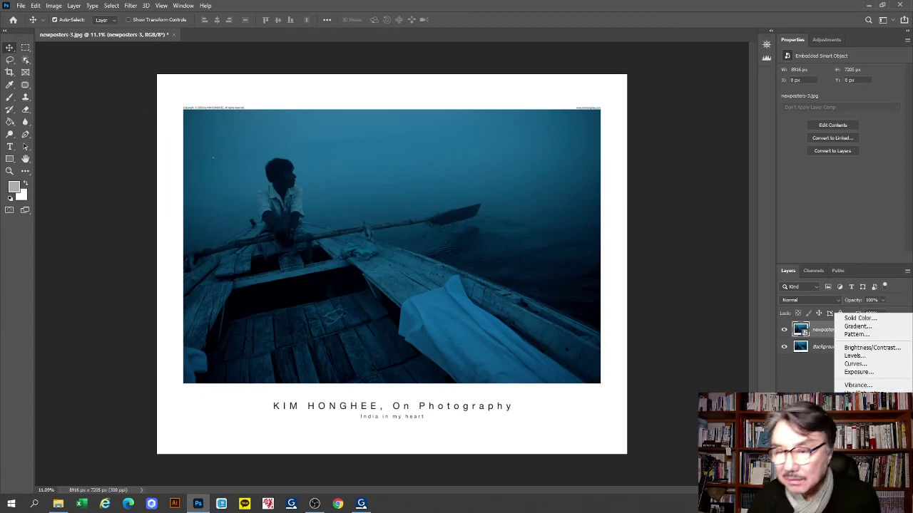
left_click(859, 409)
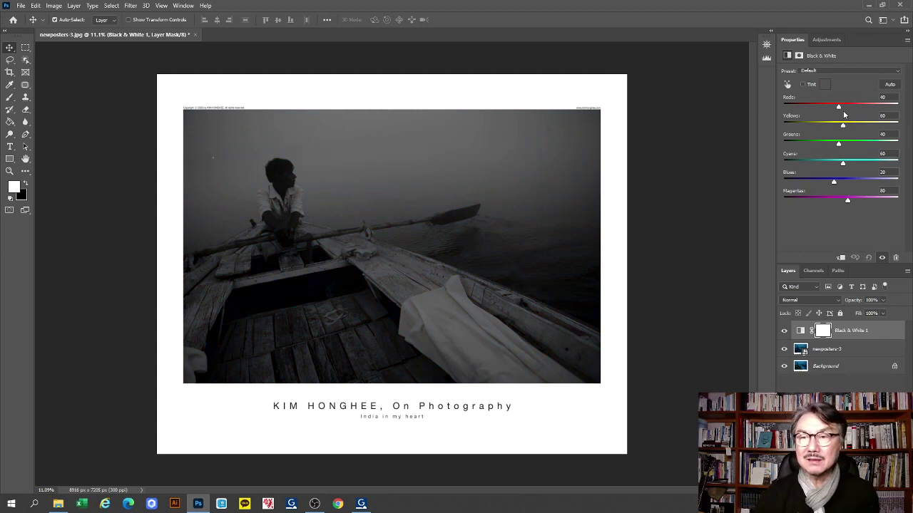
left_click_drag(838, 107, 848, 127)
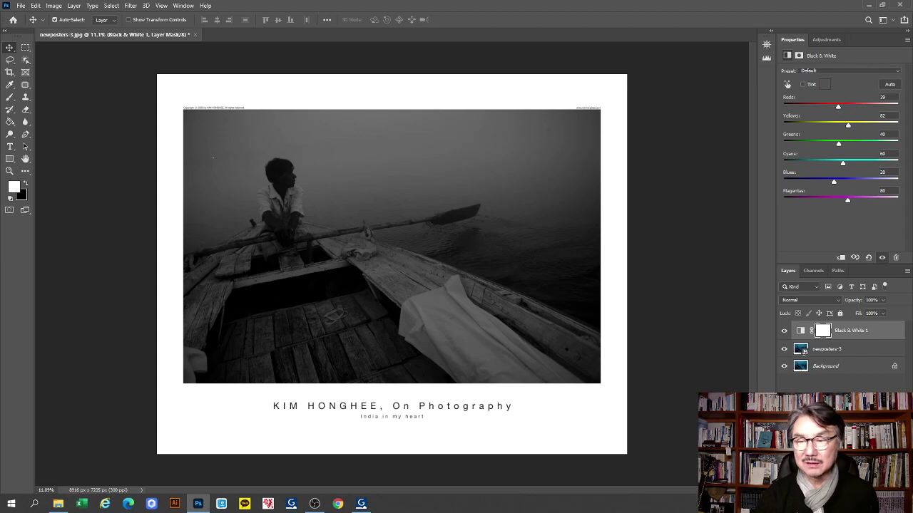
Flatten the black-and-white image into one layer and save it as the JPEG newposters-3-bw in the same folder
left_click(907, 271)
key("Escape")
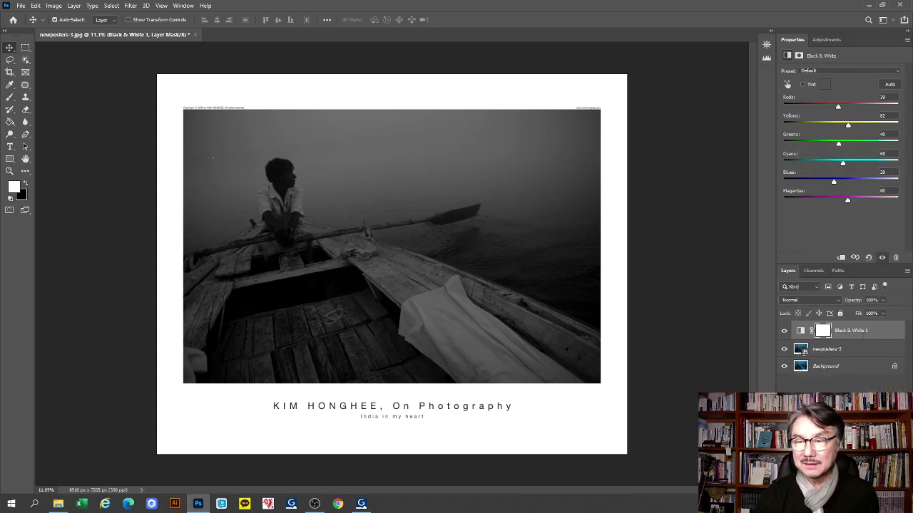
left_click(22, 6)
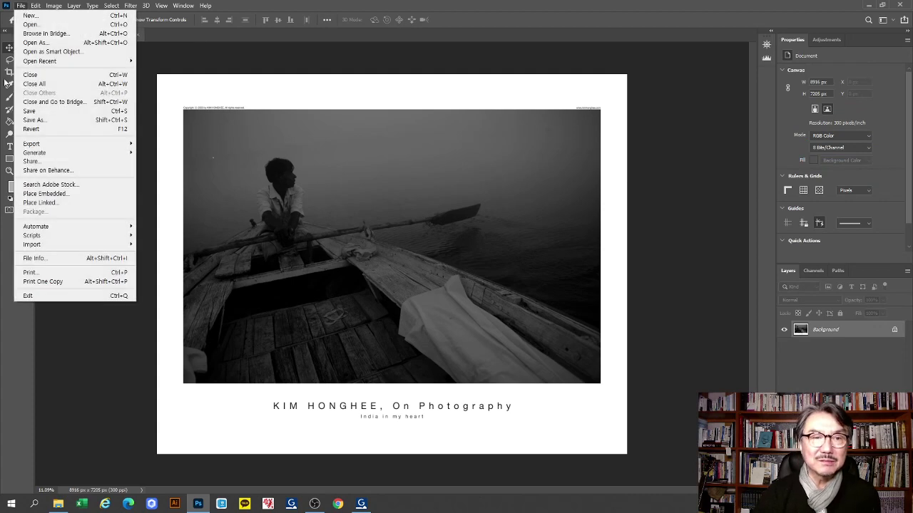
left_click(61, 120)
left_click(521, 333)
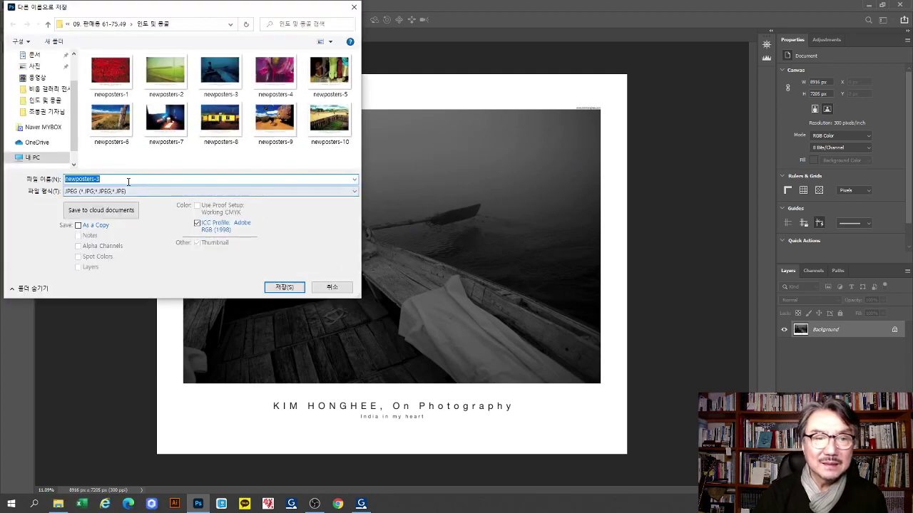
left_click(128, 180)
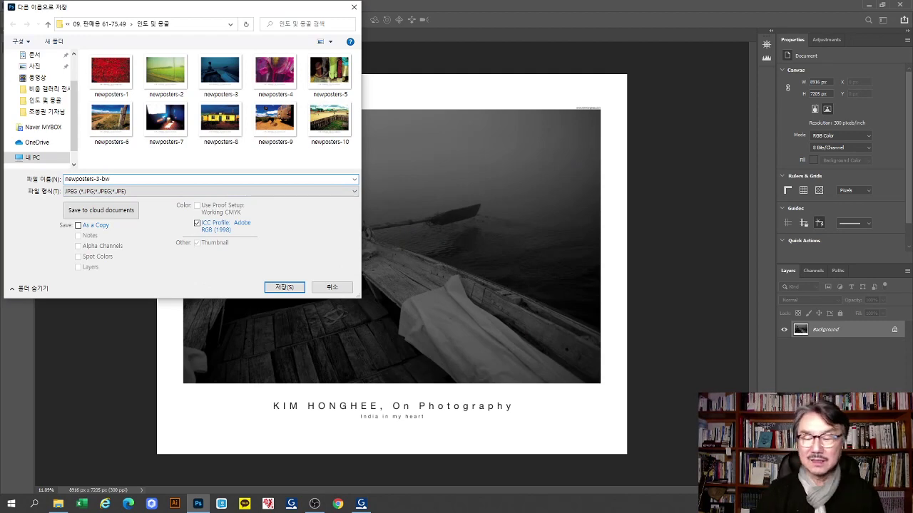
key("Return")
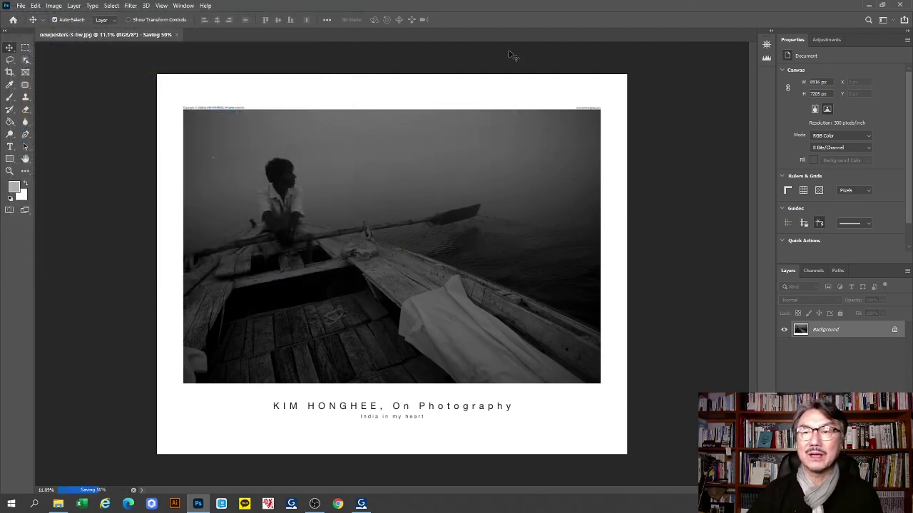
Compare the colour photo newposters-3.jpg with the black-and-white newposters-3-bw.jpg, switching back and forth between them in the photo viewer
left_click(869, 5)
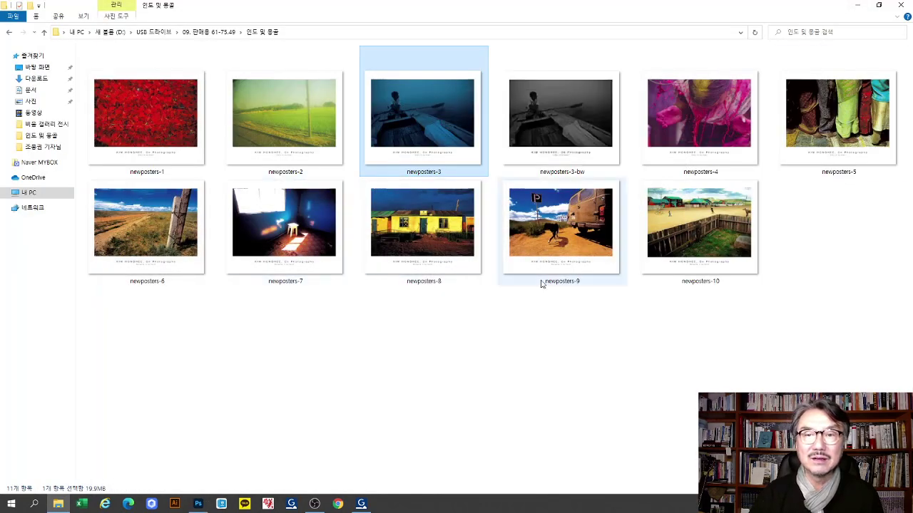
double_click(413, 115)
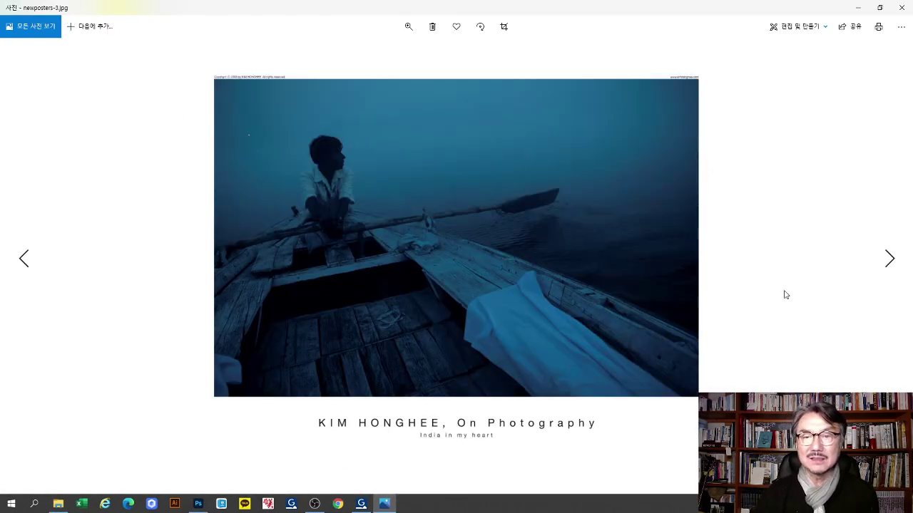
left_click(888, 259)
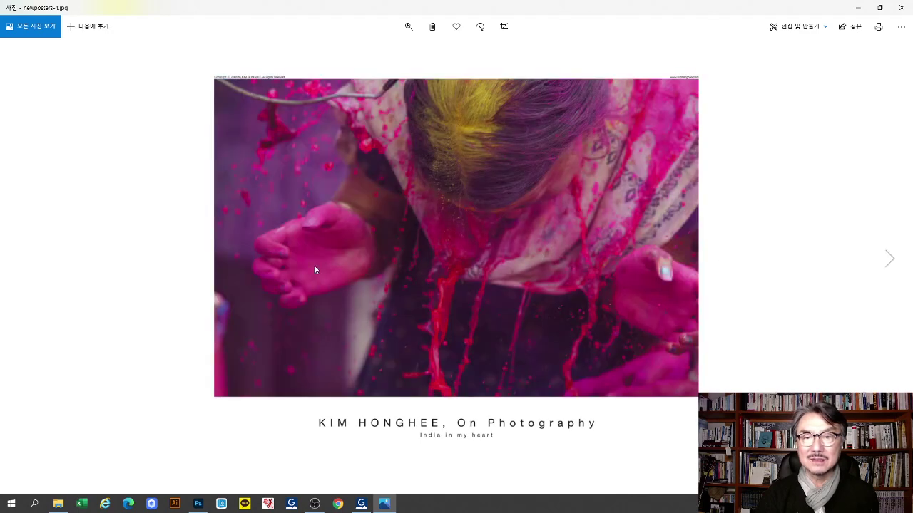
left_click(23, 258)
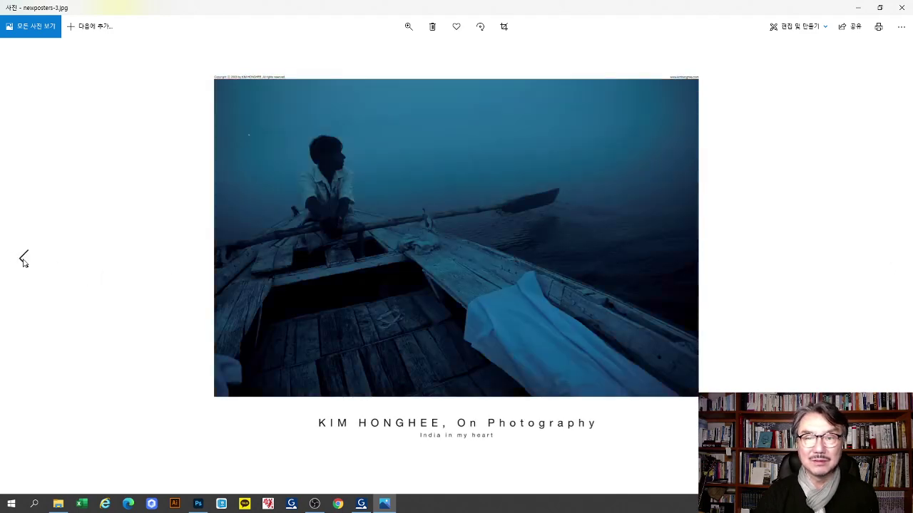
left_click(889, 259)
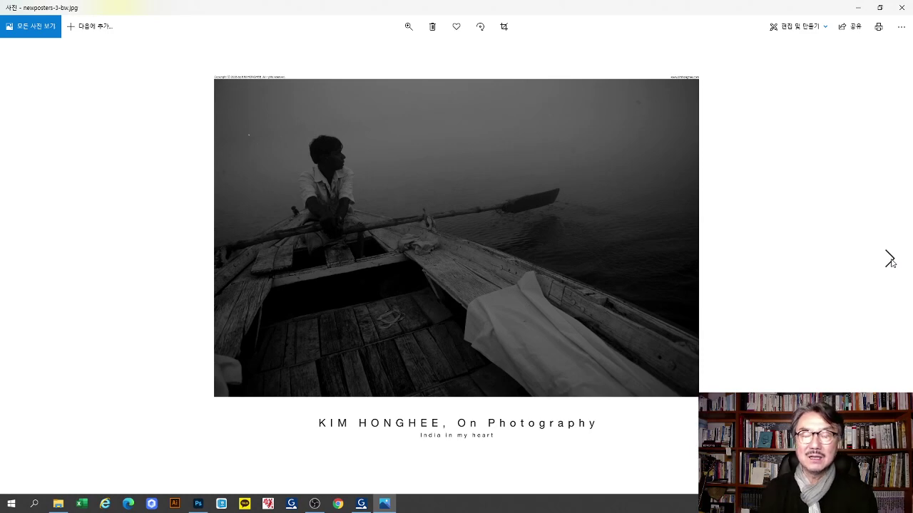
left_click(29, 258)
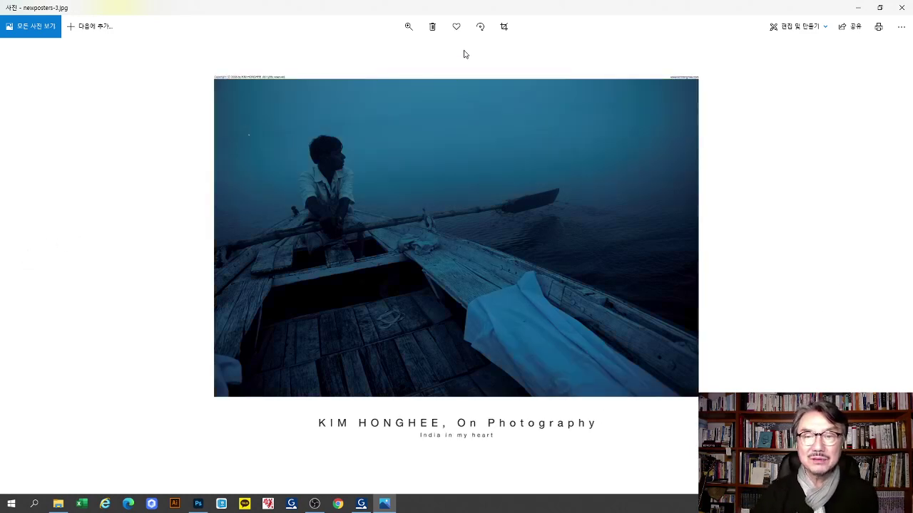
left_click(889, 258)
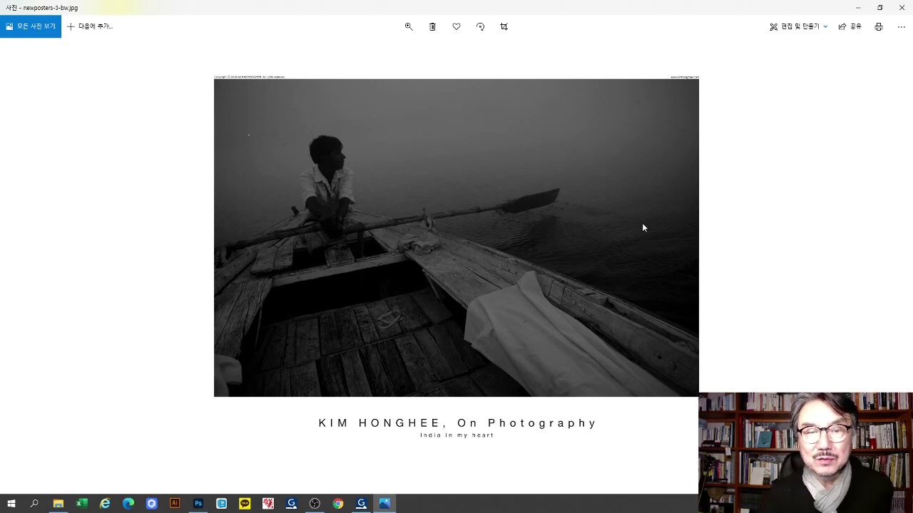
left_click(24, 259)
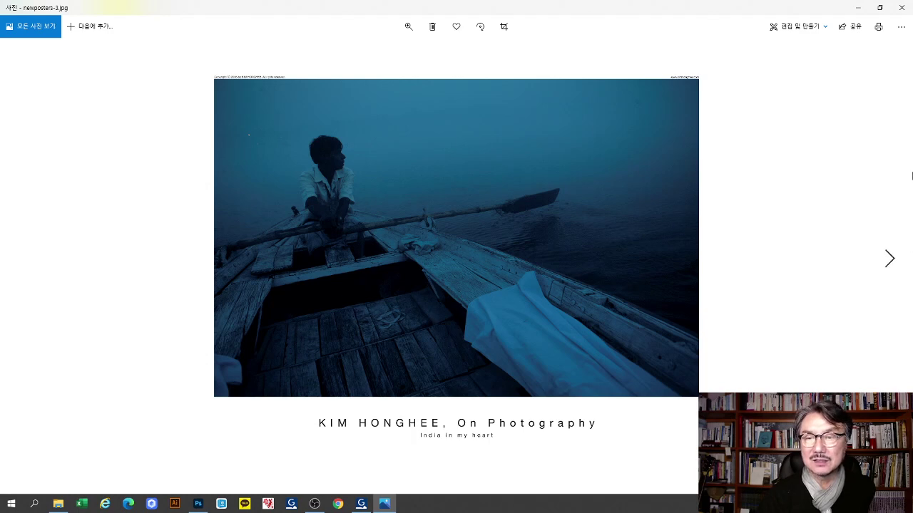
left_click(889, 258)
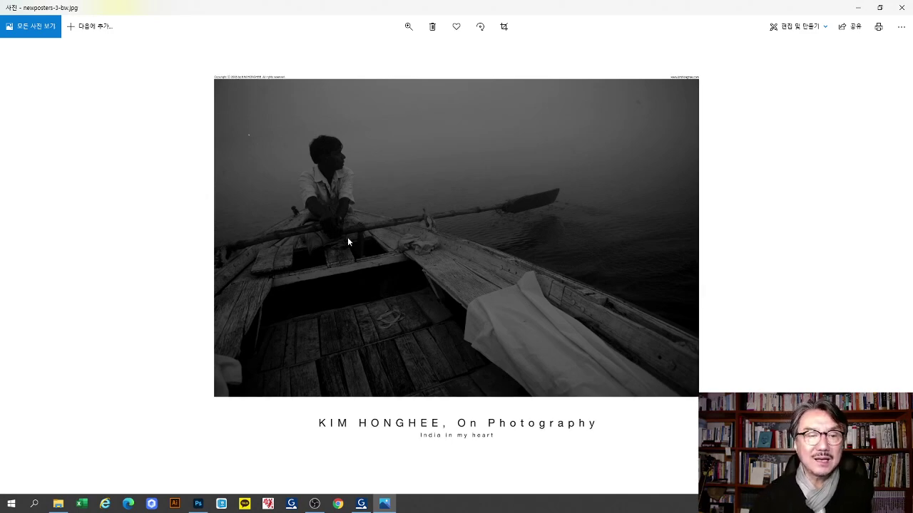
left_click(23, 262)
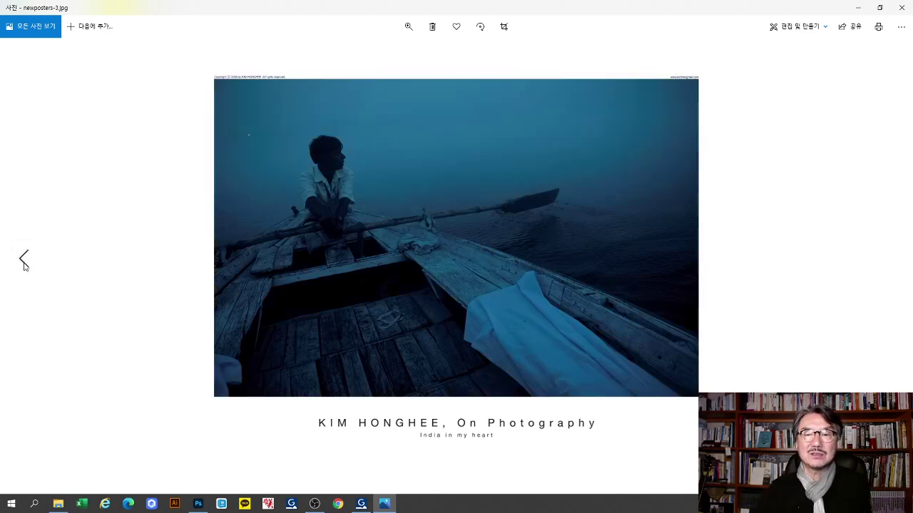
left_click(858, 7)
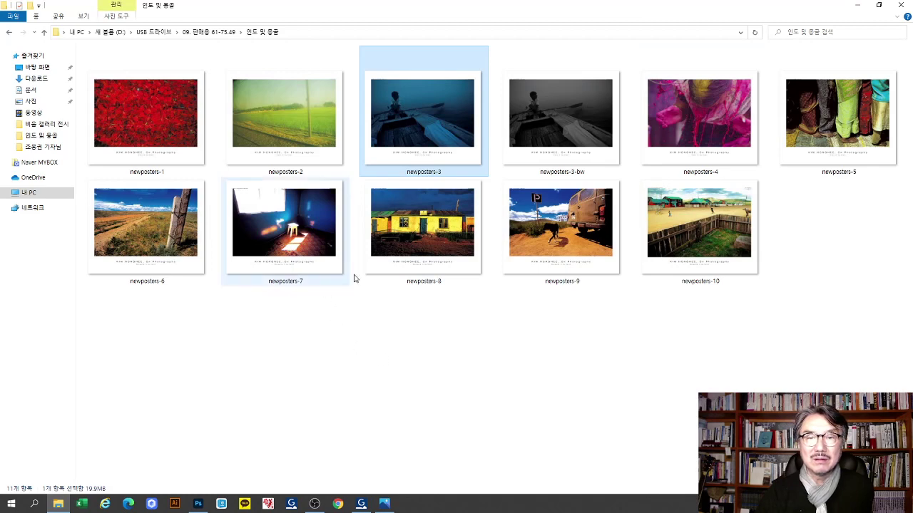
Return to Photoshop, close newposters-3-bw.jpg and open newposters-8.jpg from the folder in a maximized window
left_click(199, 504)
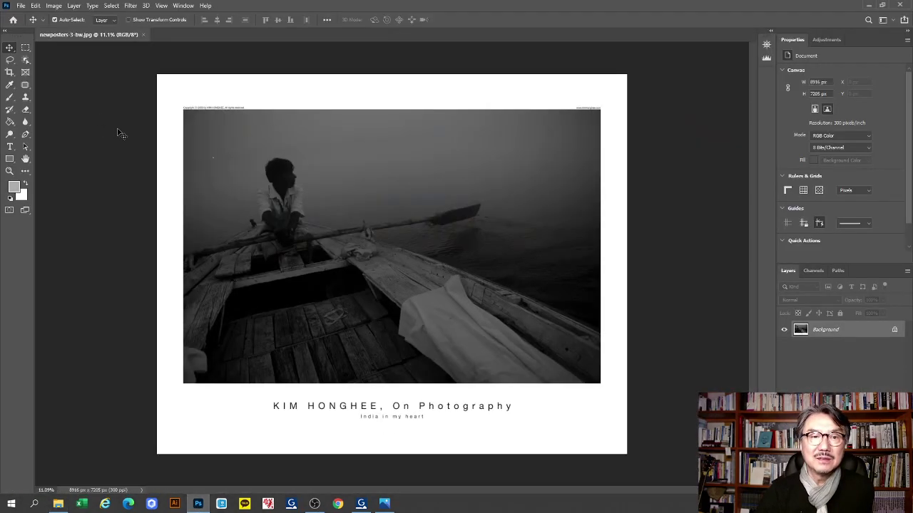
left_click(143, 34)
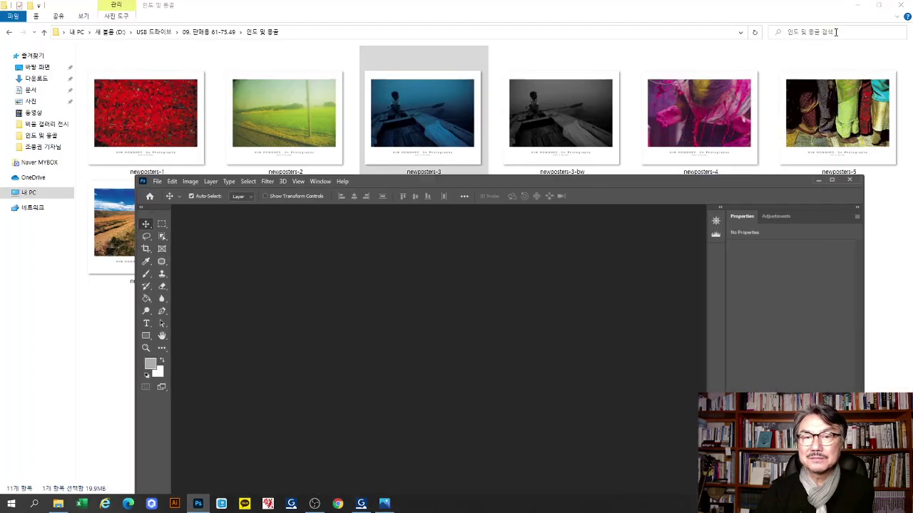
left_click(881, 5)
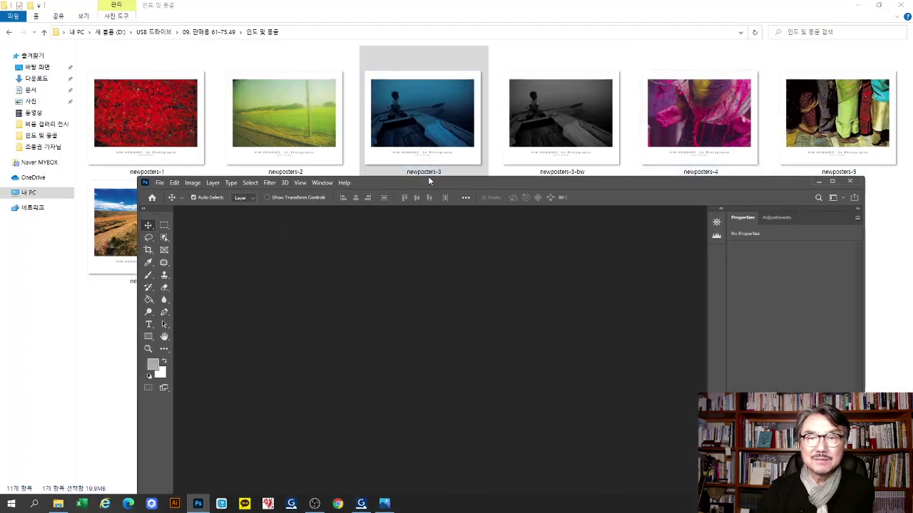
left_click_drag(428, 181, 418, 240)
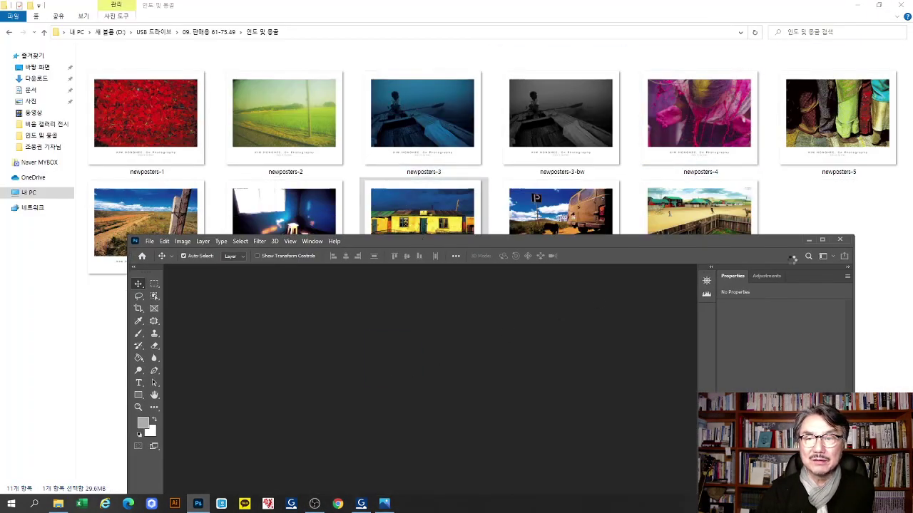
left_click(825, 241)
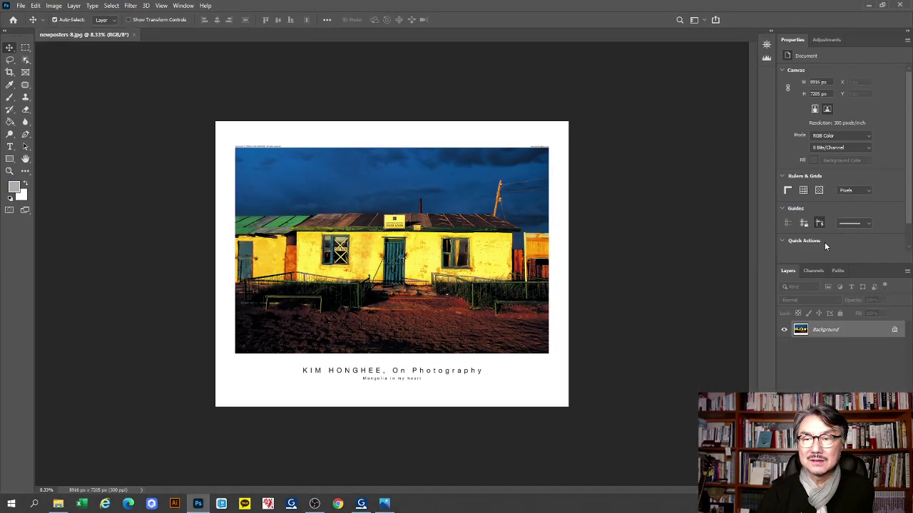
Add a Black & White adjustment layer with the Default preset over the yellow building photo
scroll(559, 289, "up", 3)
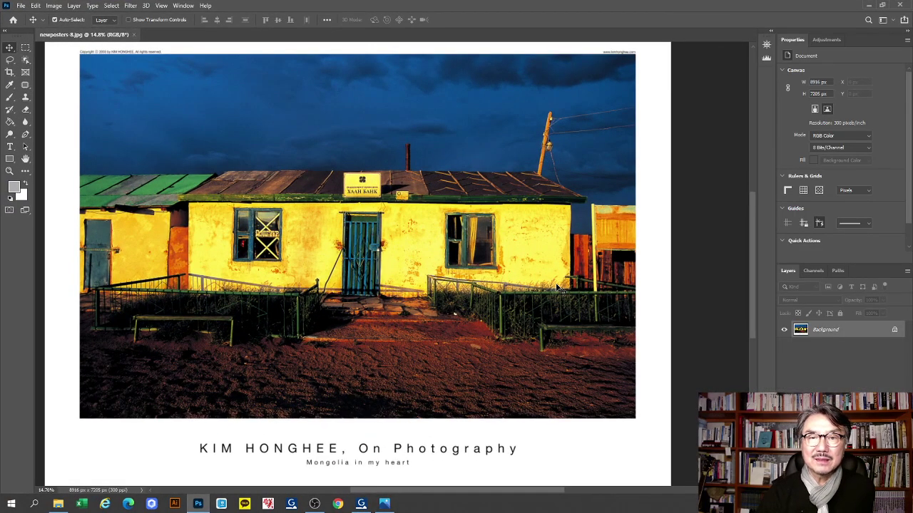
scroll(559, 289, "down", 1)
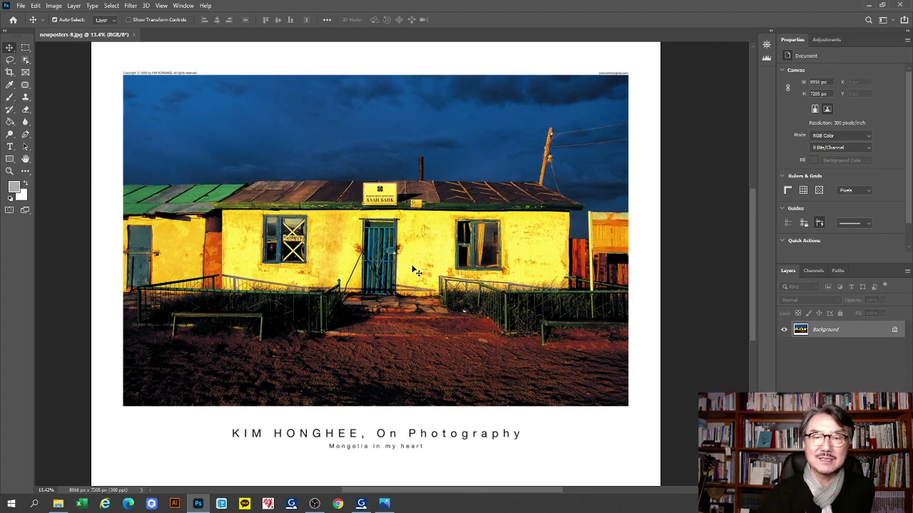
left_click(838, 503)
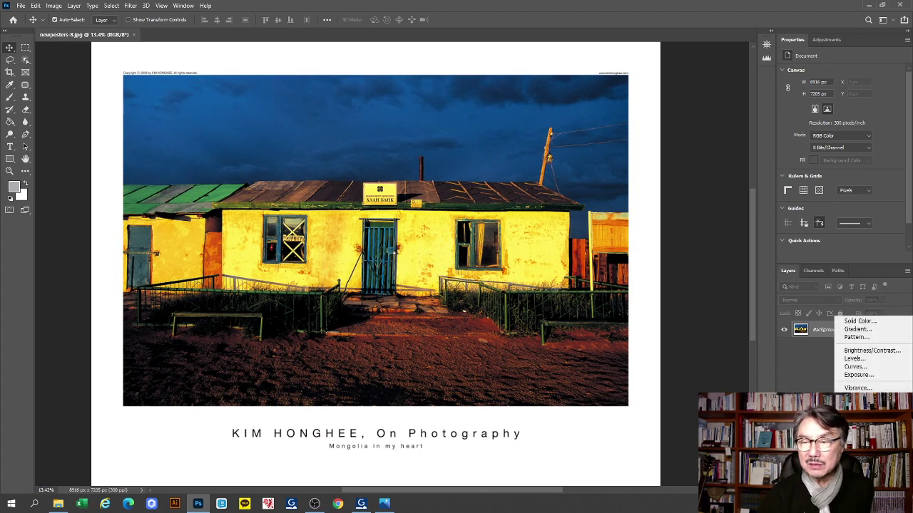
left_click(860, 411)
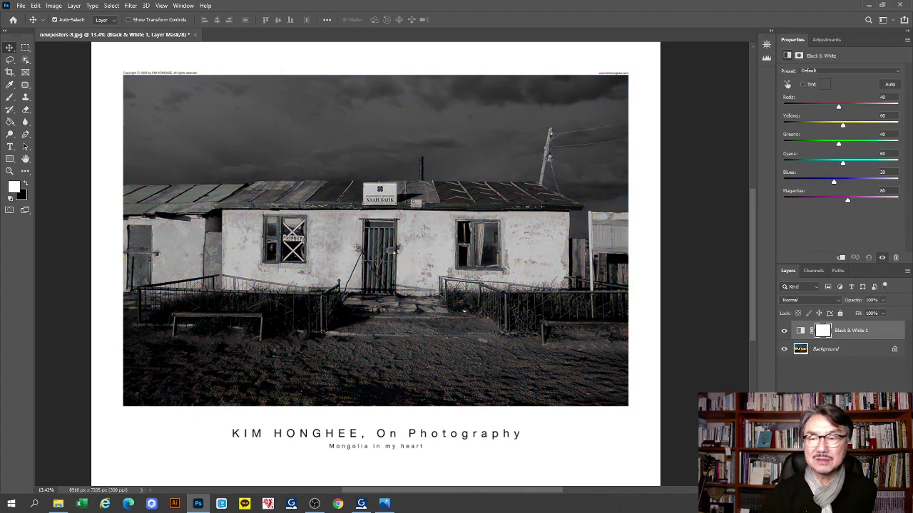
Add a Curves adjustment layer above the Black & White layer and shape a gentle S-curve that raises the highlights and lowers the shadows
left_click(839, 503)
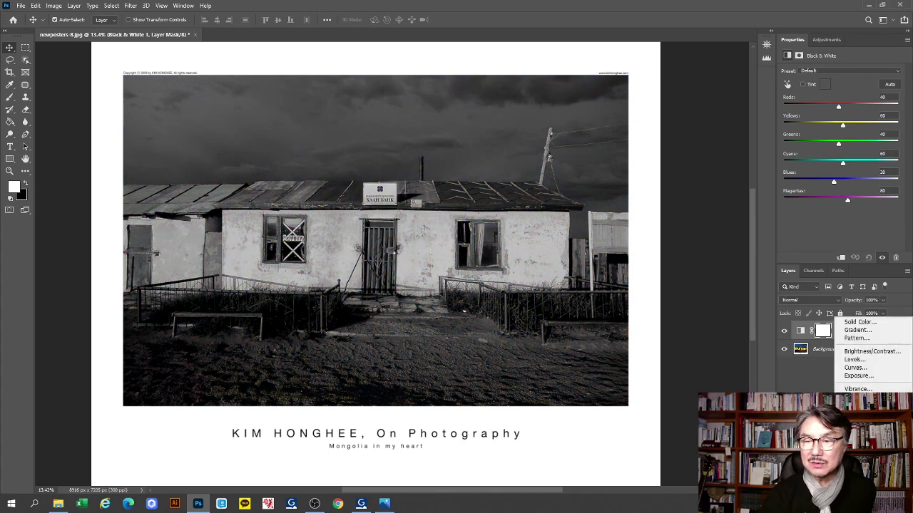
left_click(861, 370)
left_click_drag(873, 117, 874, 113)
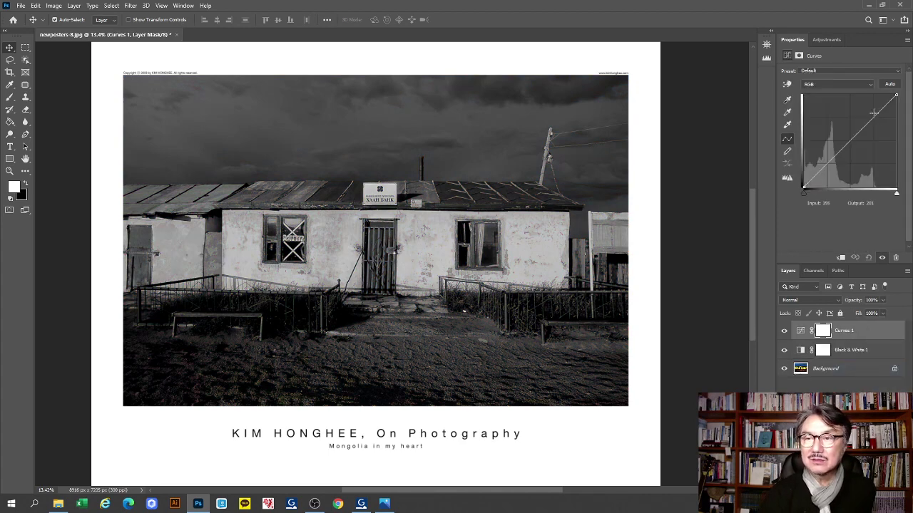
left_click_drag(827, 163, 827, 166)
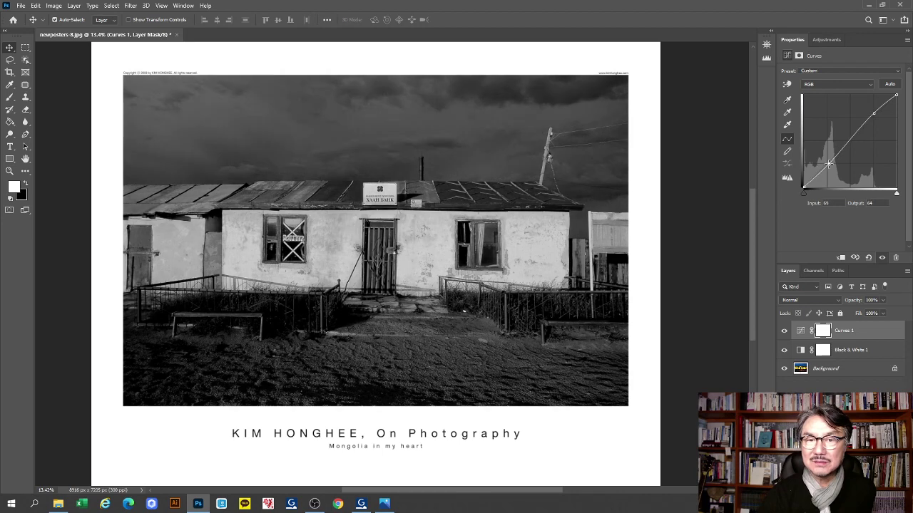
left_click(873, 113)
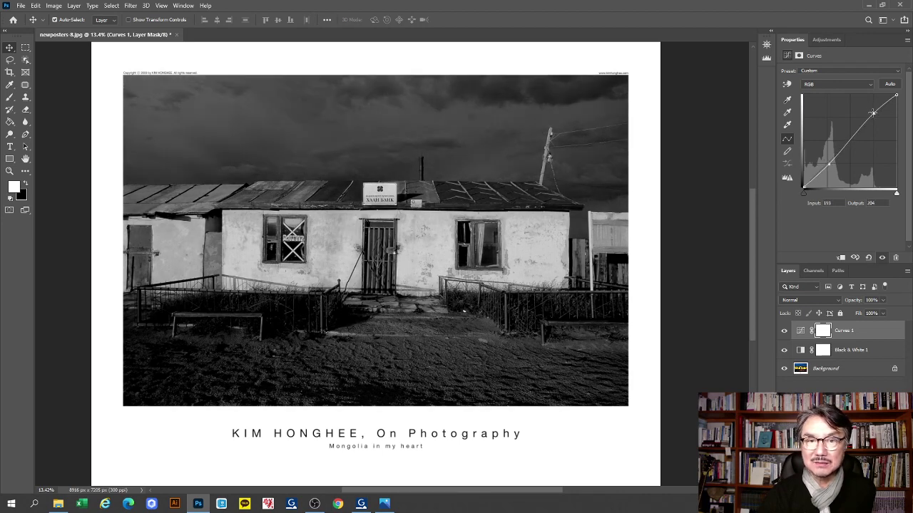
left_click_drag(872, 113, 871, 109)
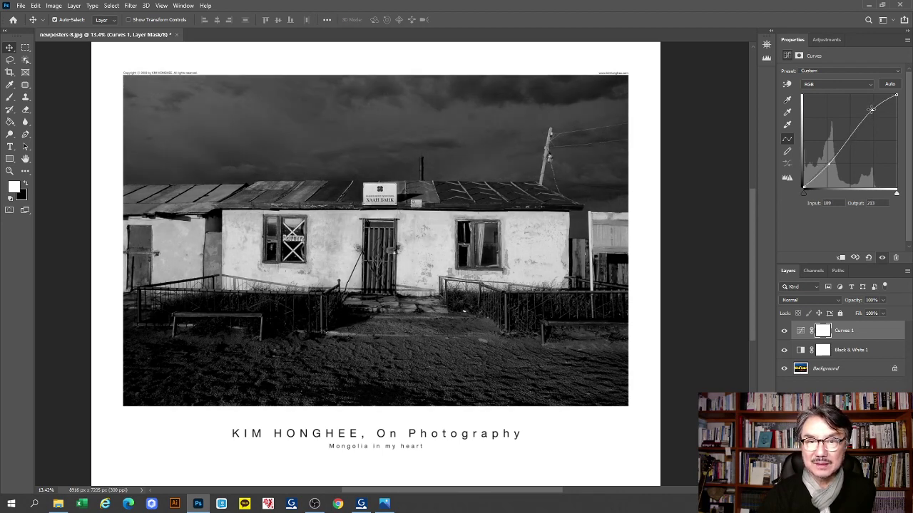
Flatten the black-and-white building image and save it on the computer as the JPEG newposters-8-bw in the same folder
left_click(907, 271)
left_click(831, 442)
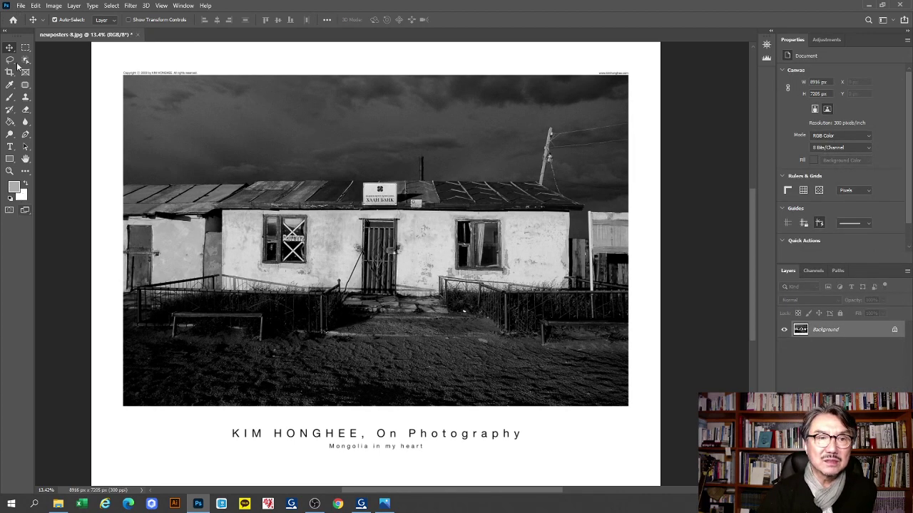
left_click(20, 6)
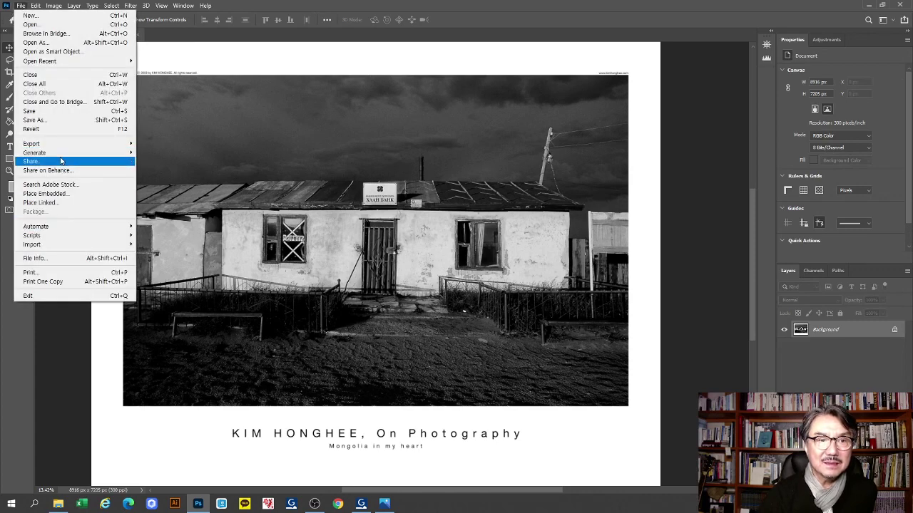
left_click(66, 120)
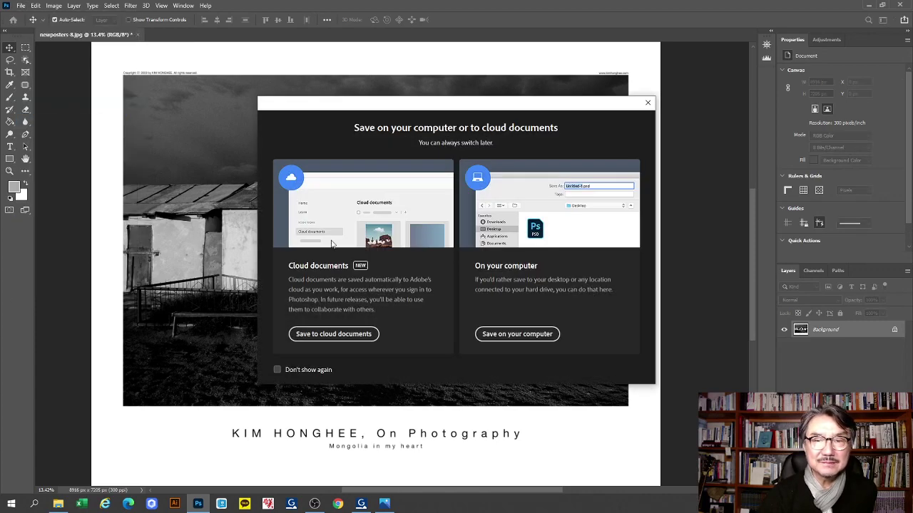
left_click(516, 333)
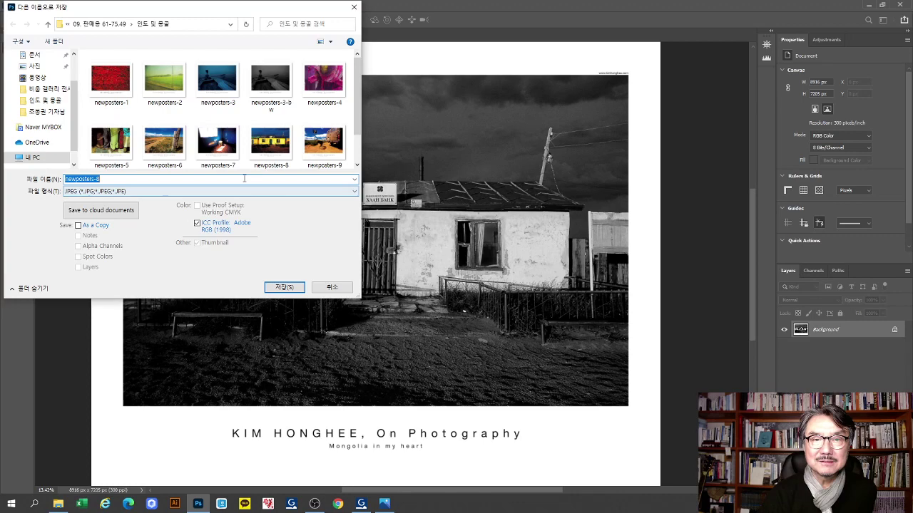
left_click(145, 177)
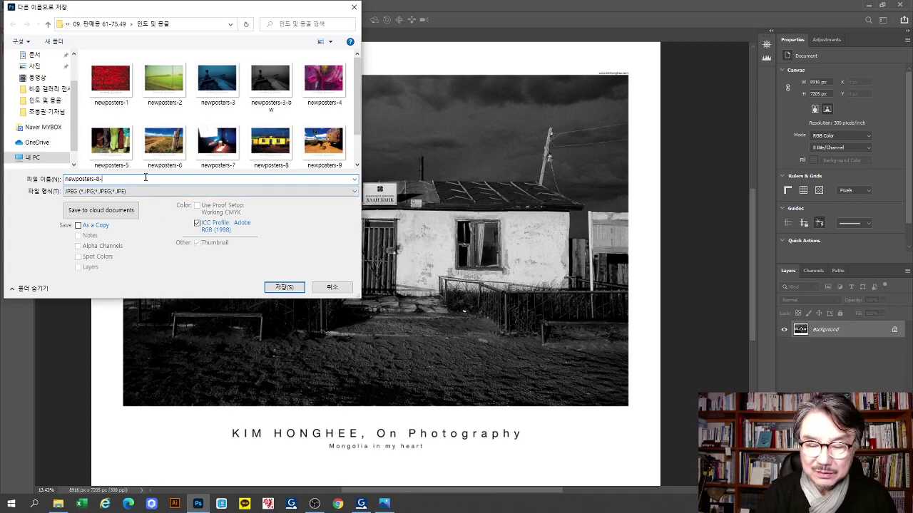
key("Return")
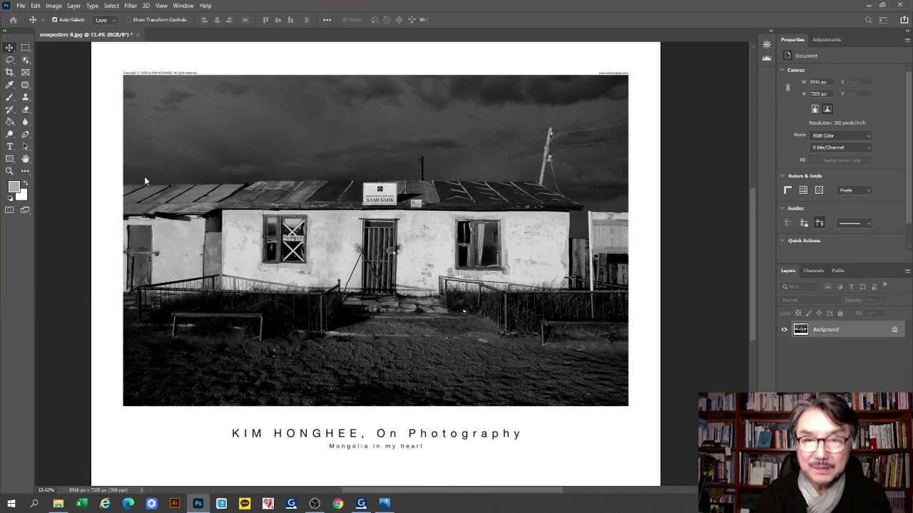
key("Return")
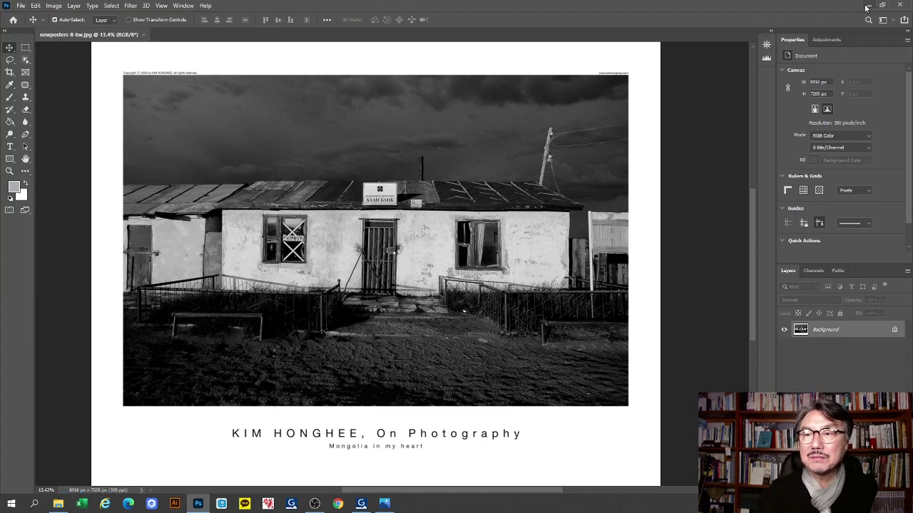
Compare the colour photo newposters-8.jpg with newposters-8-bw.jpg by switching back and forth in the photo viewer, and close the viewer
left_click(869, 5)
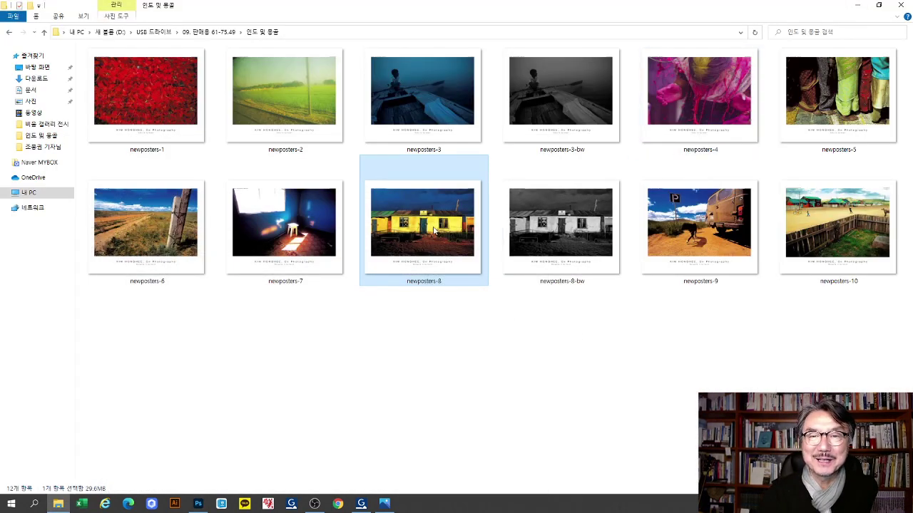
double_click(433, 230)
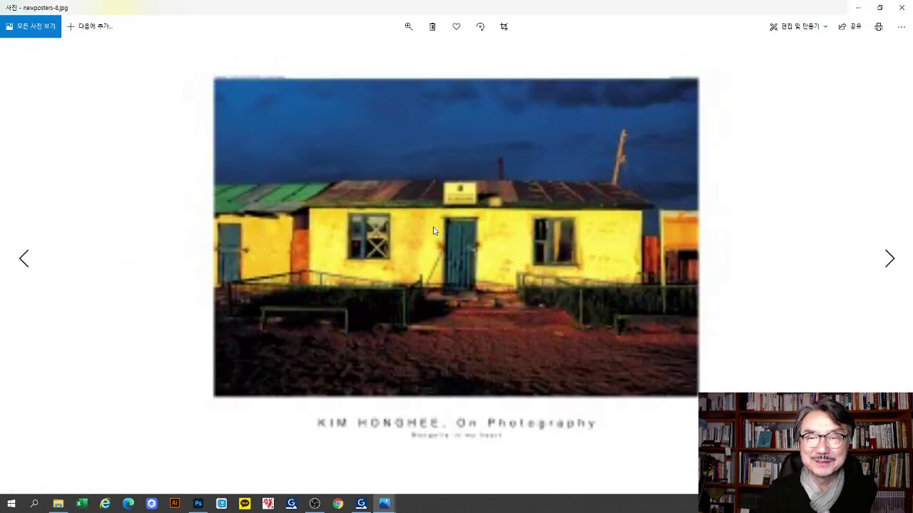
left_click(889, 258)
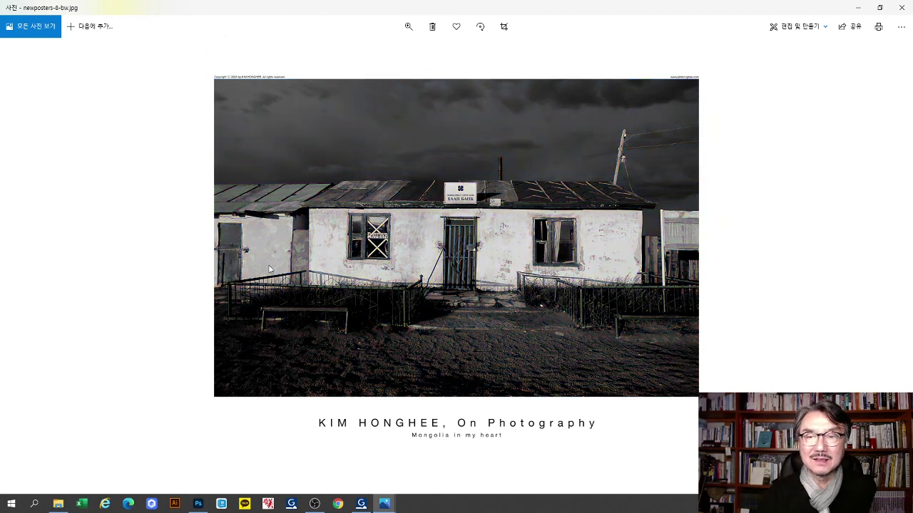
left_click(20, 263)
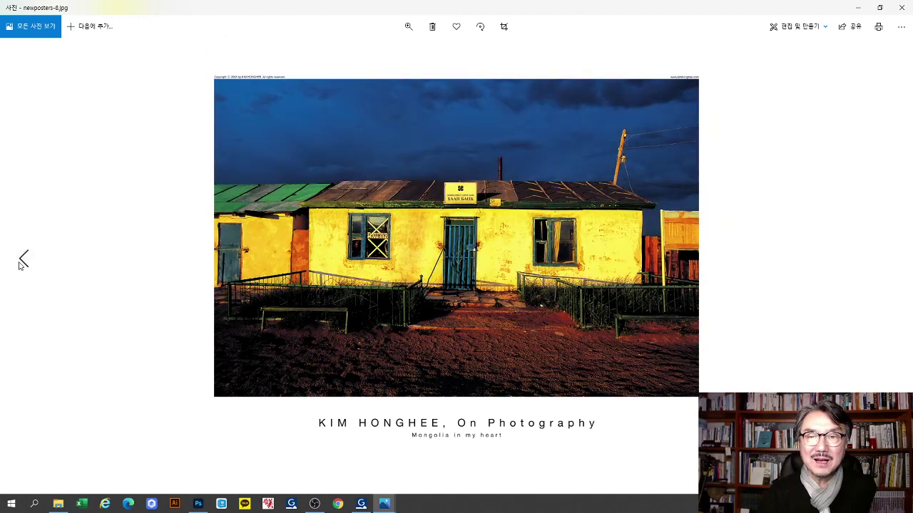
left_click(888, 259)
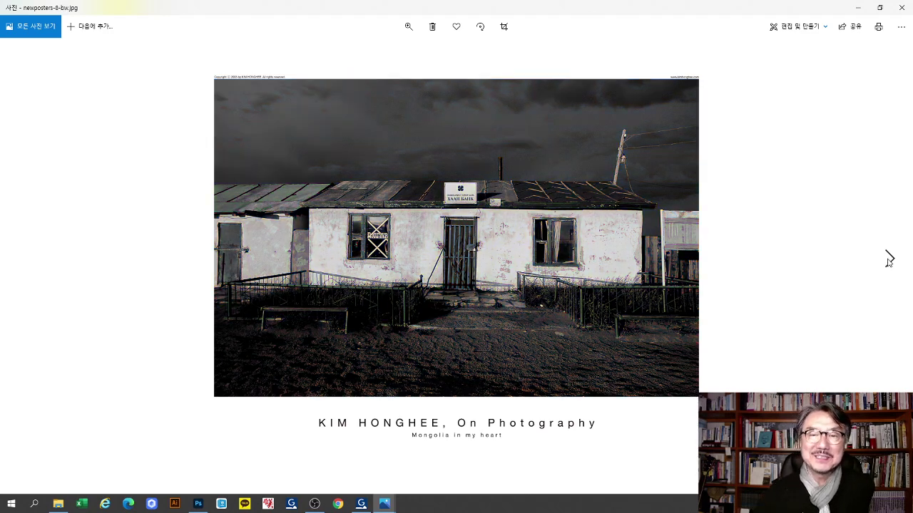
left_click(22, 259)
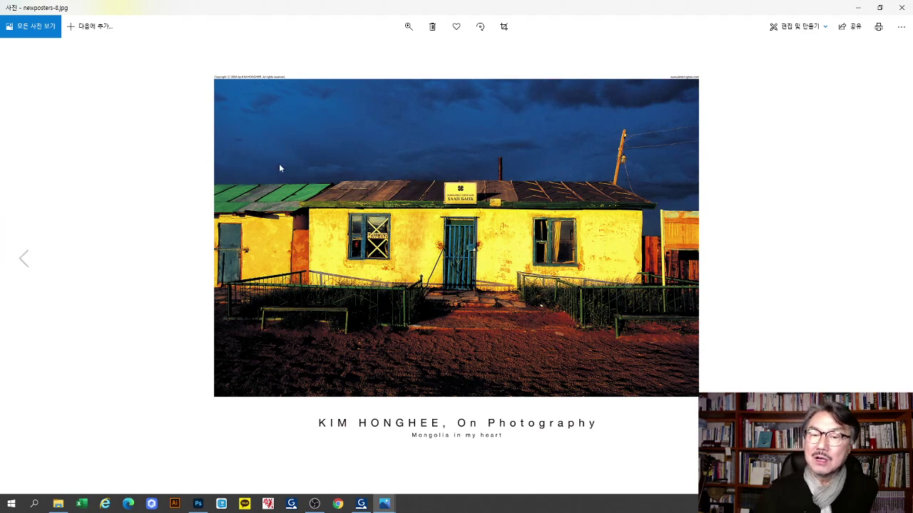
left_click(889, 260)
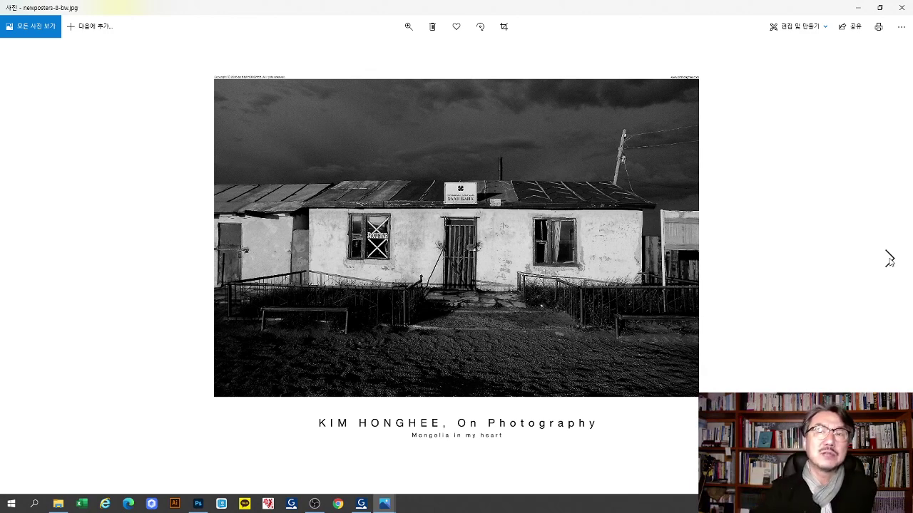
left_click(901, 7)
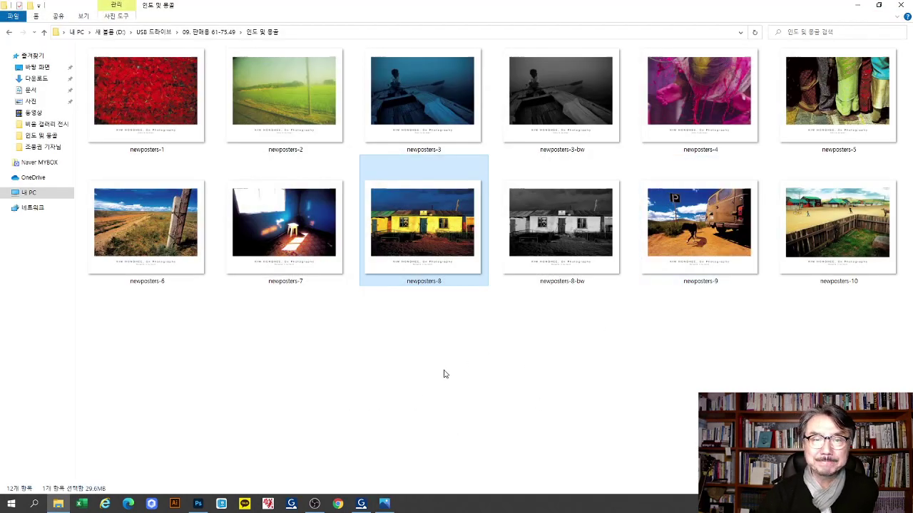
Return to Photoshop, close newposters-8-bw.jpg and open newposters-6.jpg from the folder in a maximized window
left_click(199, 504)
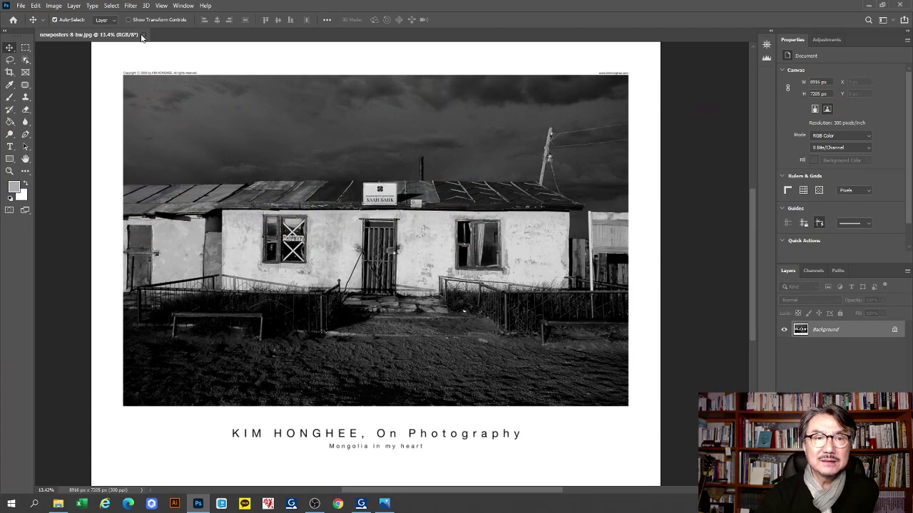
left_click(143, 34)
left_click(881, 5)
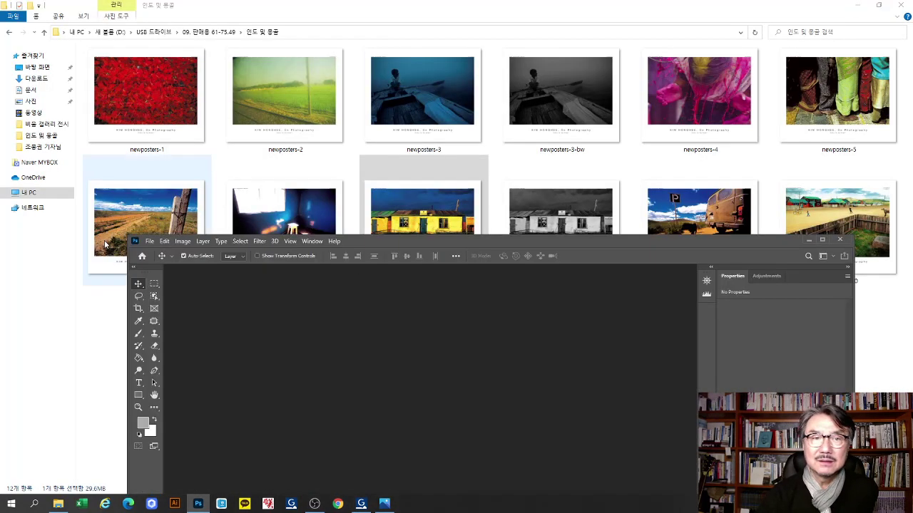
left_click_drag(104, 244, 359, 356)
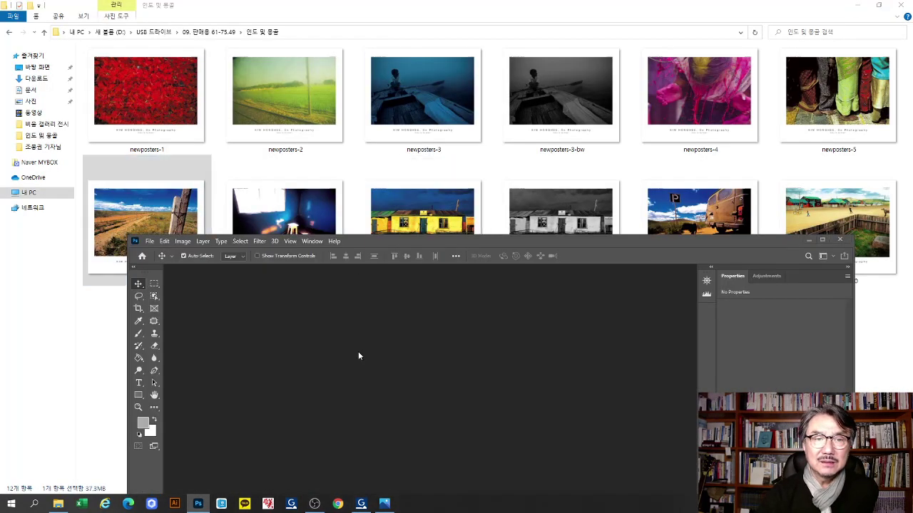
left_click(824, 240)
Add a Black & White adjustment layer with the Default preset over the dirt road and post photo
scroll(504, 352, "up", 2)
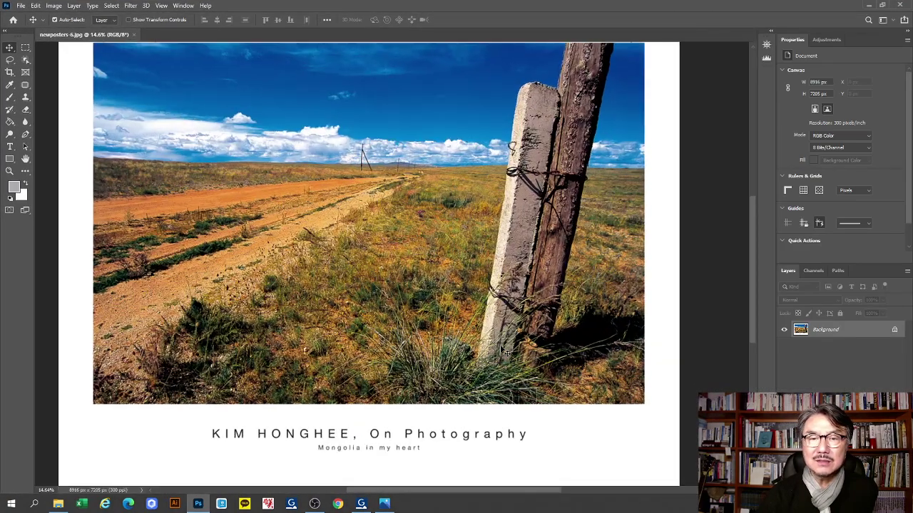
scroll(504, 351, "down", 1)
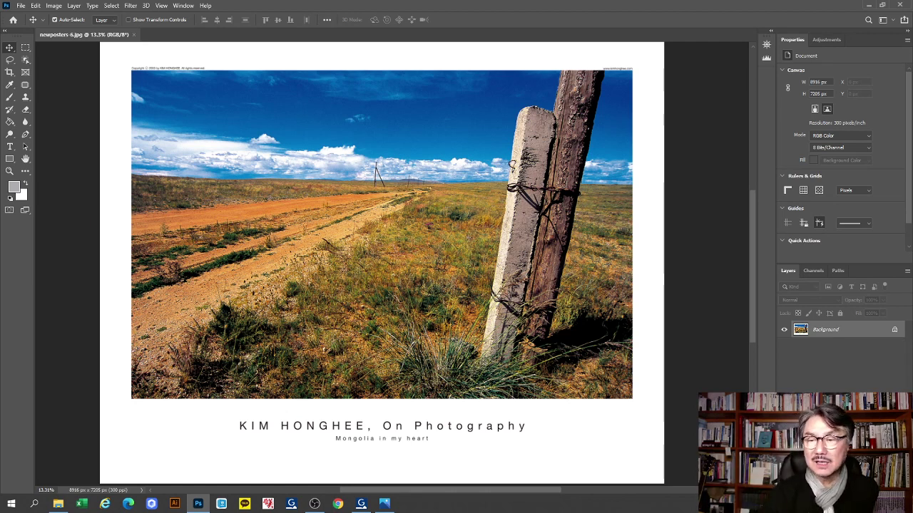
left_click(856, 398)
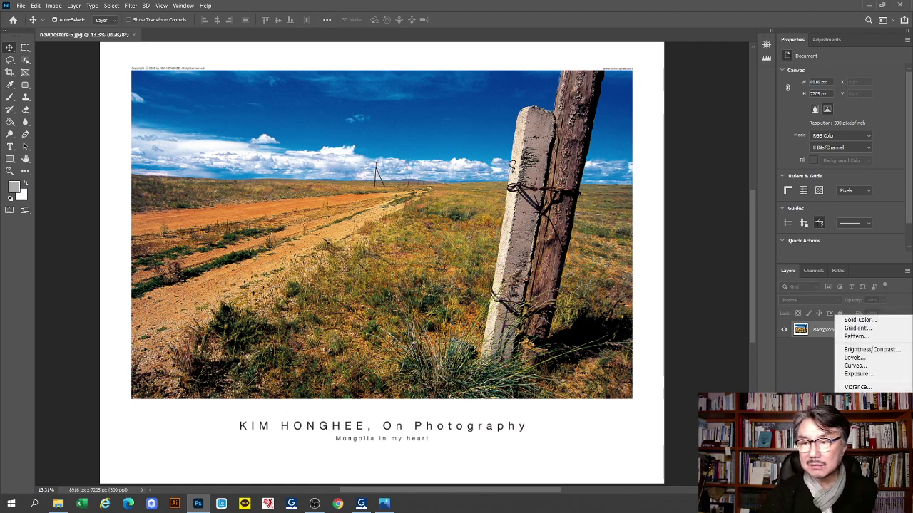
left_click(863, 411)
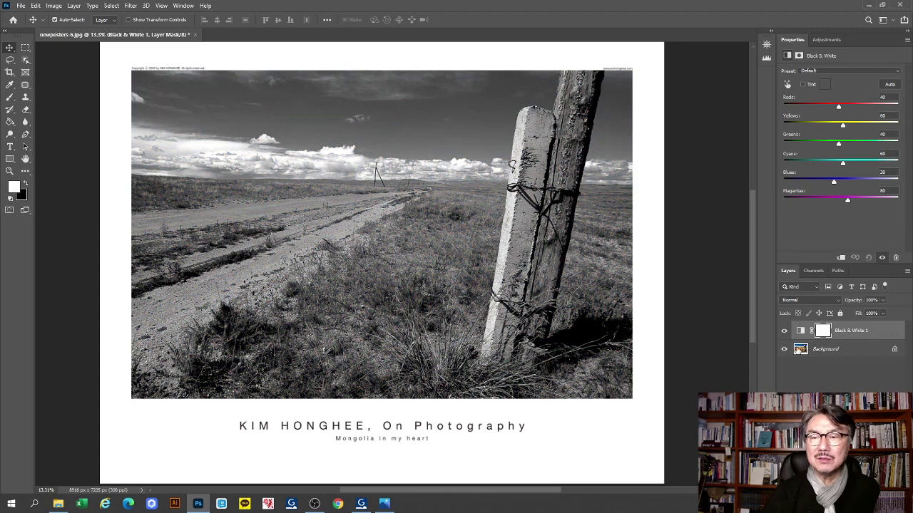
Compare the colour and black-and-white versions of the dirt road photo by toggling the Black & White layer's visibility
left_click(784, 330)
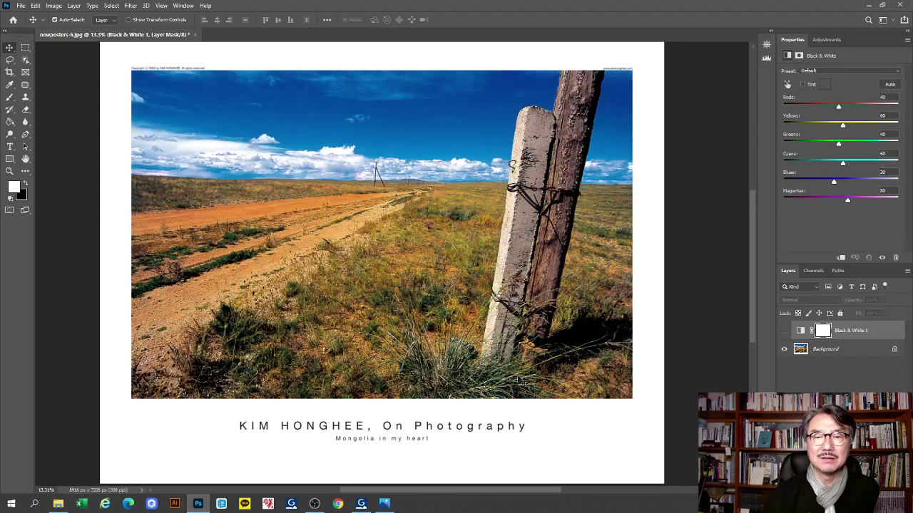
scroll(520, 379, "up", 1)
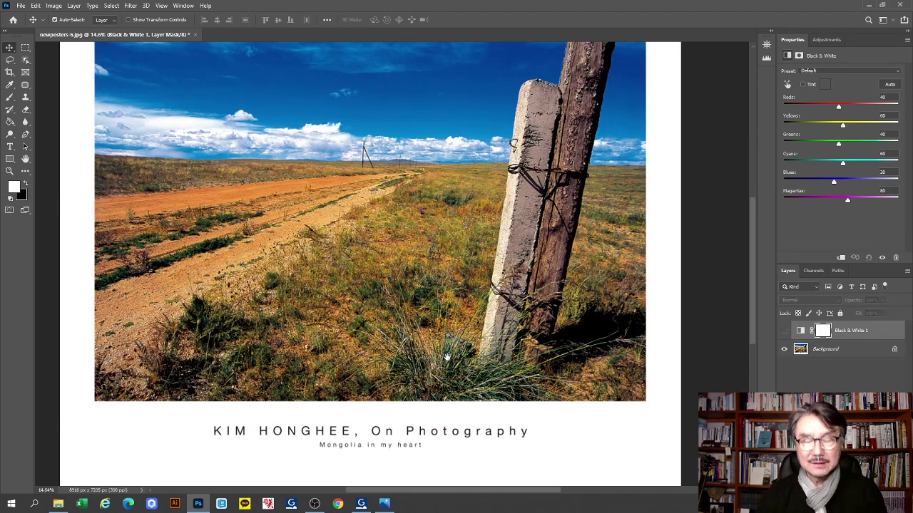
left_click_drag(446, 357, 475, 394)
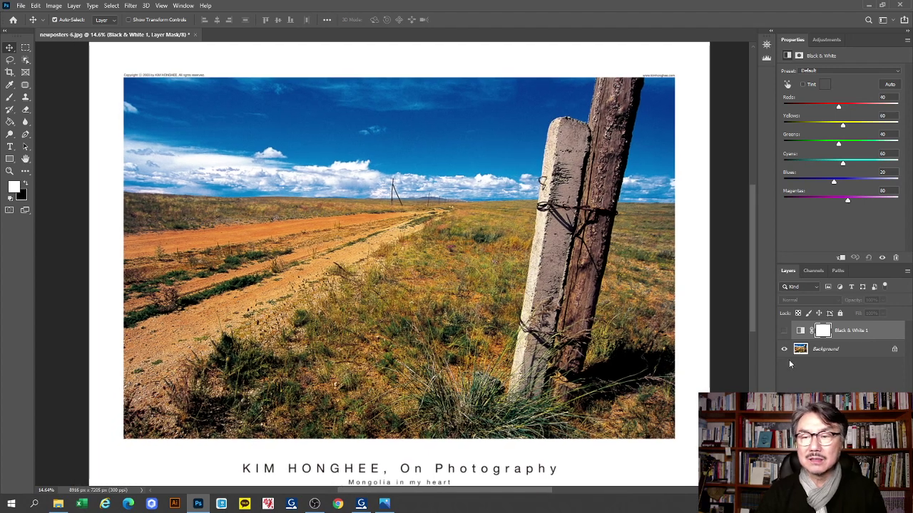
left_click(784, 331)
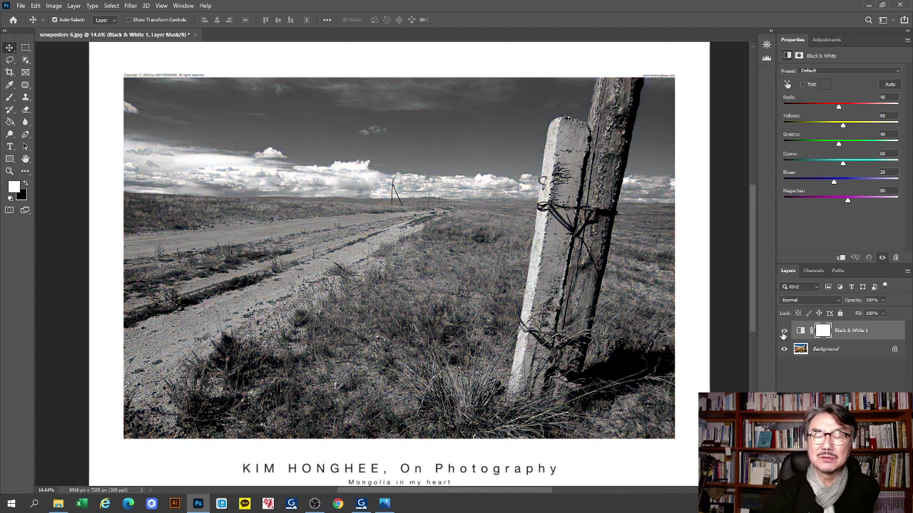
left_click(783, 332)
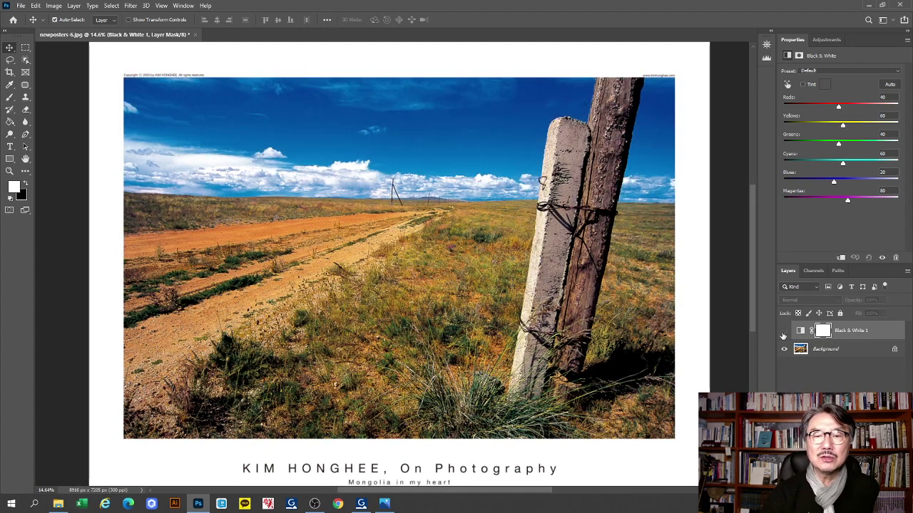
left_click(783, 333)
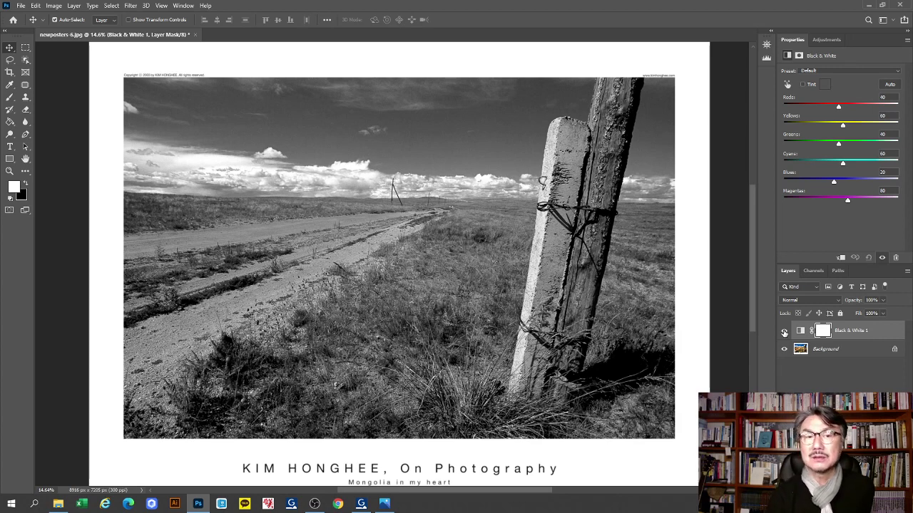
Close newposters-6.jpg without saving the changes and open newposters-4.jpg from the folder
left_click(195, 34)
left_click(460, 182)
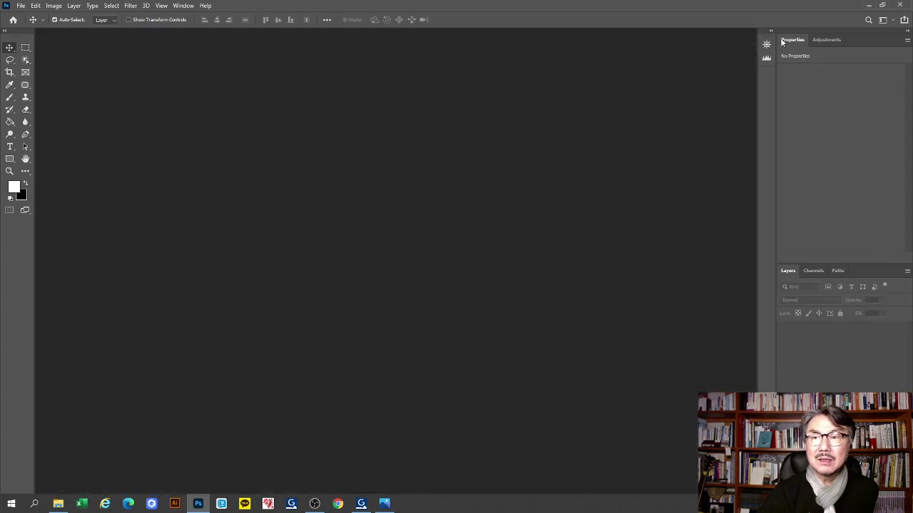
left_click(881, 5)
left_click_drag(642, 107, 432, 440)
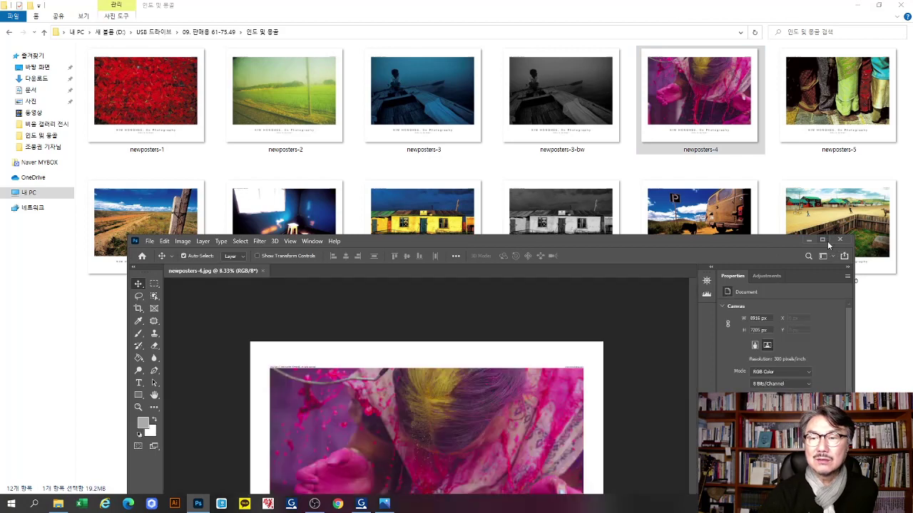
Maximize the window and add a Black & White adjustment layer with the Default preset over the pink-stained hands photo
left_click(824, 241)
key("ctrl+0")
scroll(639, 321, "up", 1)
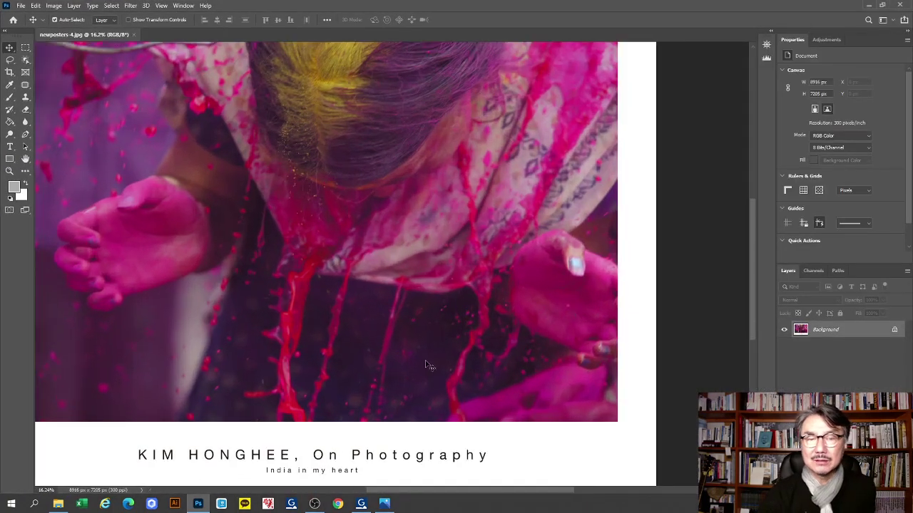
left_click_drag(228, 262, 292, 299)
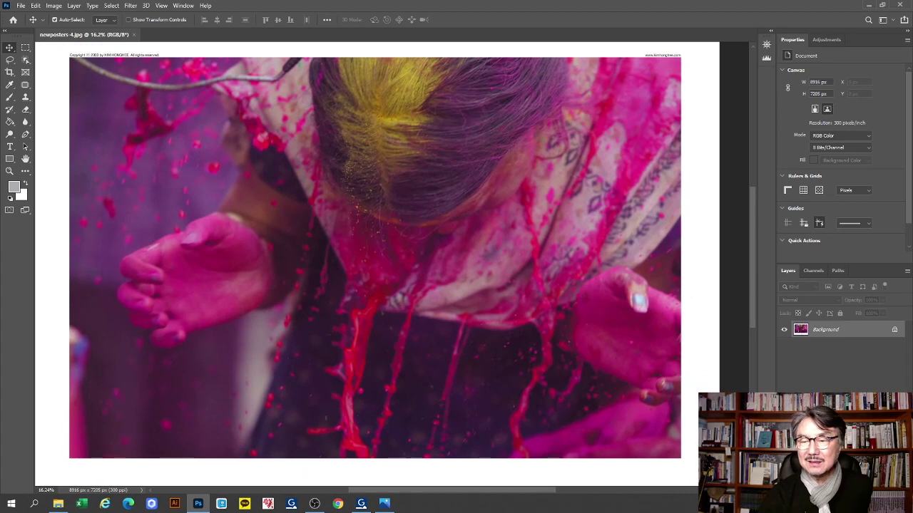
left_click(841, 495)
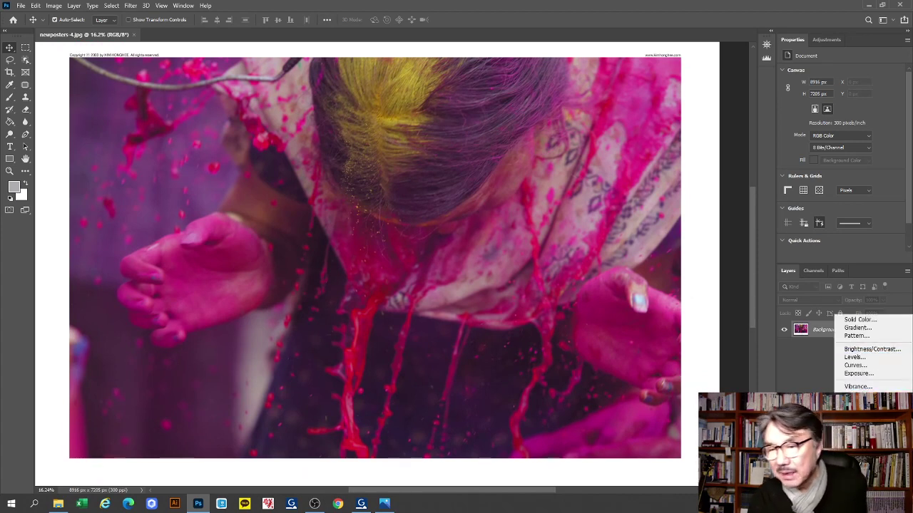
left_click(859, 410)
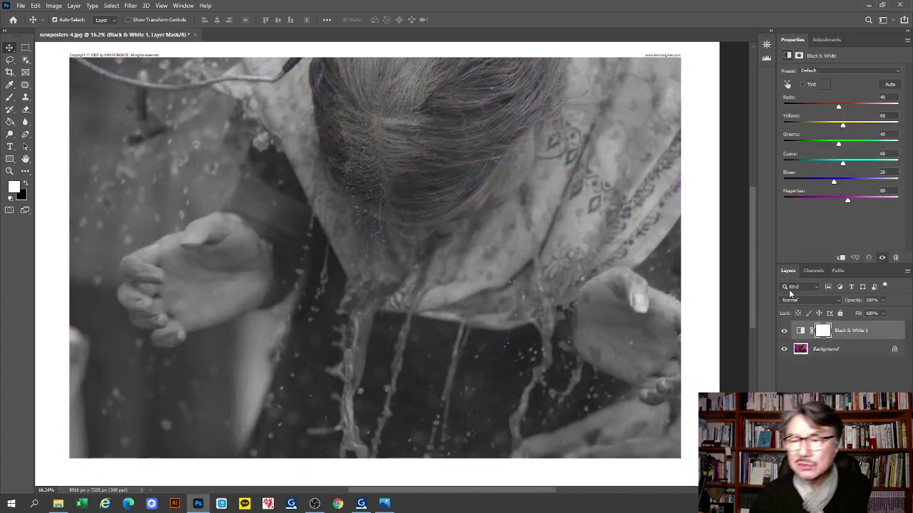
Compare the colour and black-and-white versions of the pink-stained hands photo by toggling the Black & White layer's visibility
left_click(784, 331)
left_click(784, 331)
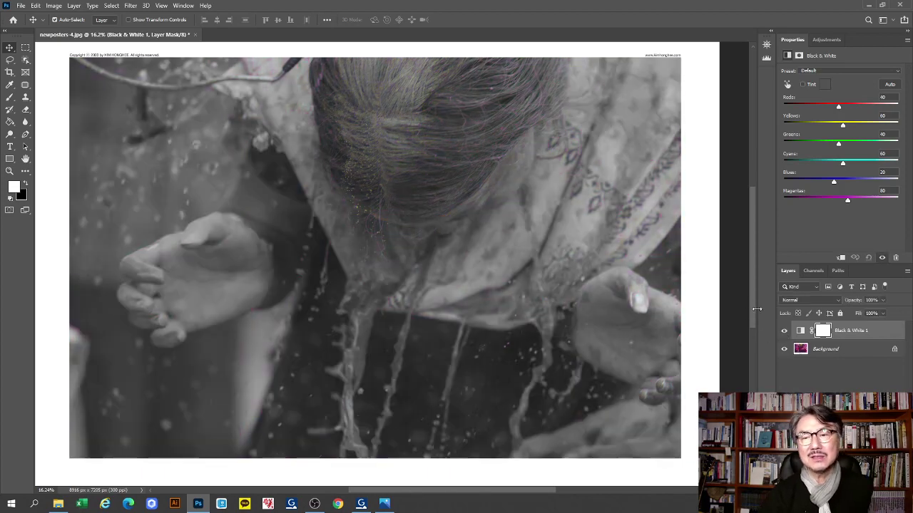
left_click(784, 331)
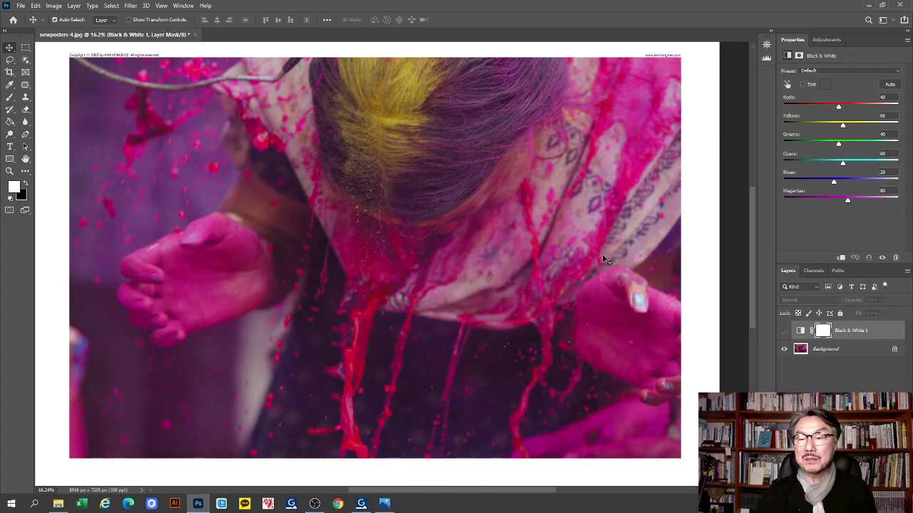
left_click(784, 331)
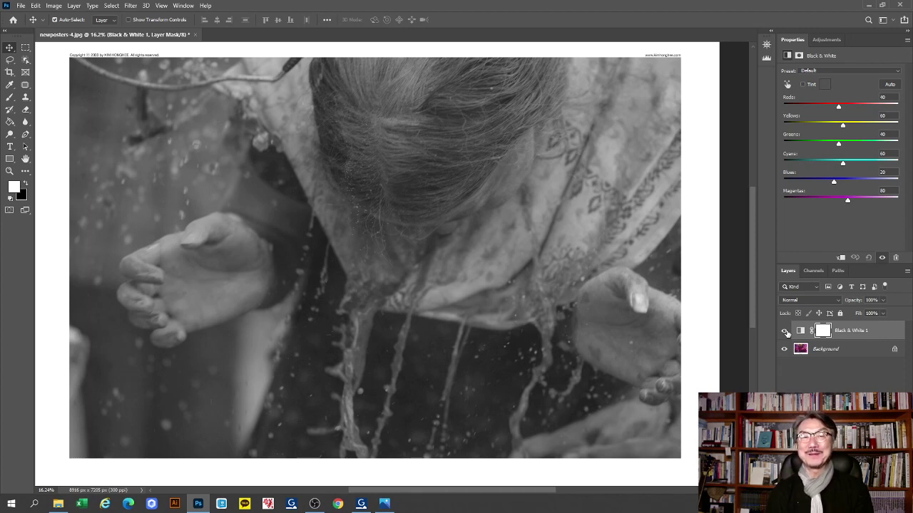
Close newposters-4.jpg without saving the changes and open newposters-1.jpg from the folder in a maximized window
left_click(195, 34)
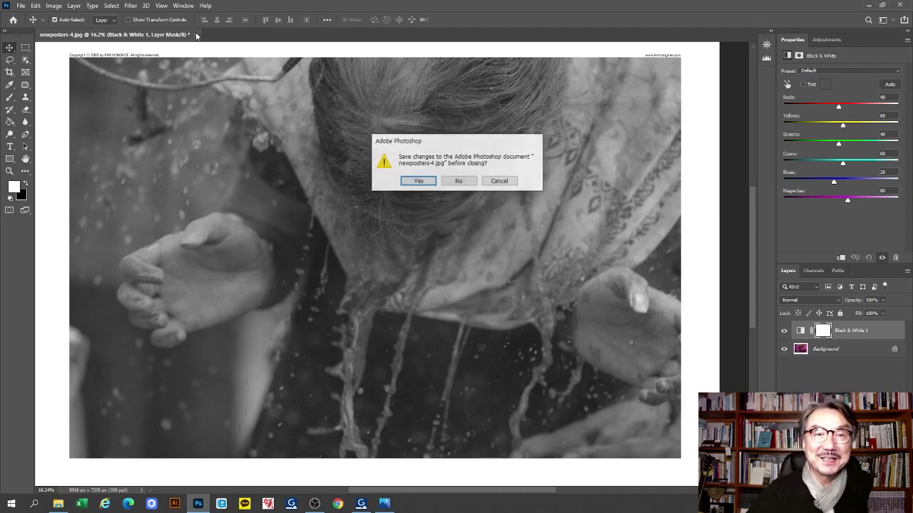
left_click(458, 181)
left_click(867, 6)
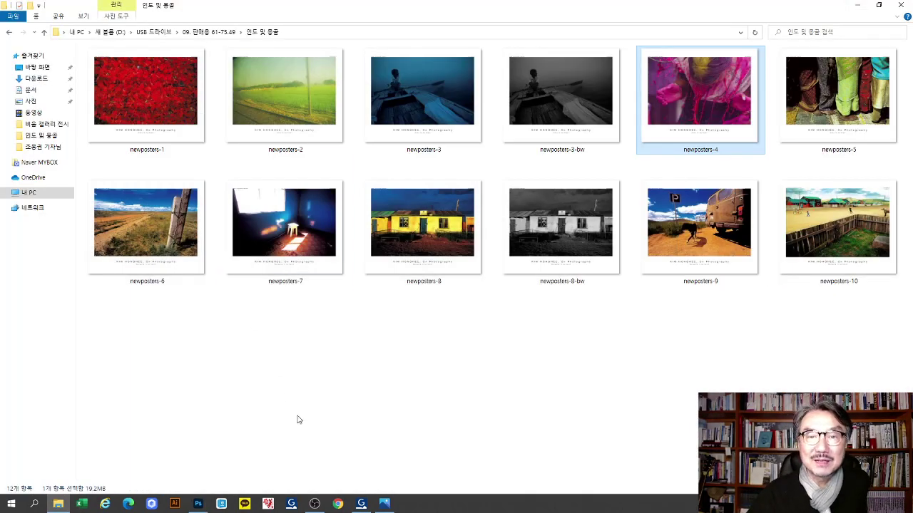
left_click(197, 503)
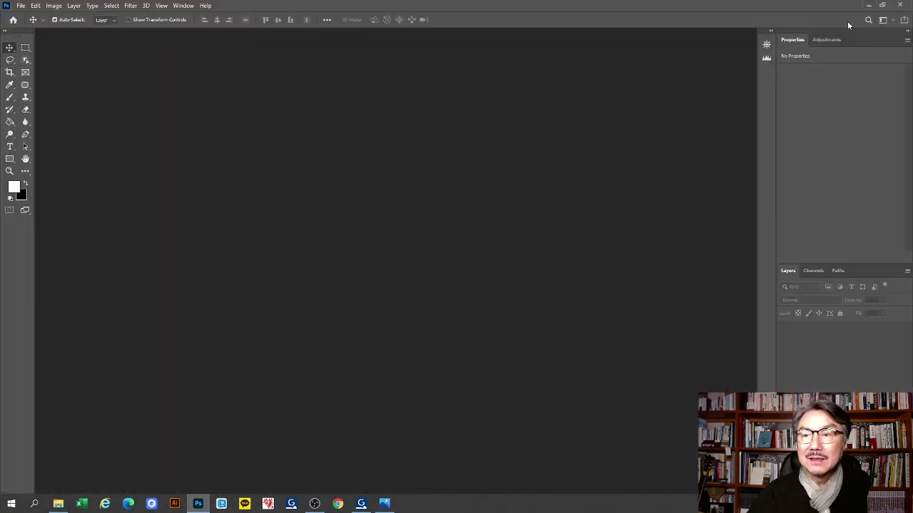
left_click(882, 5)
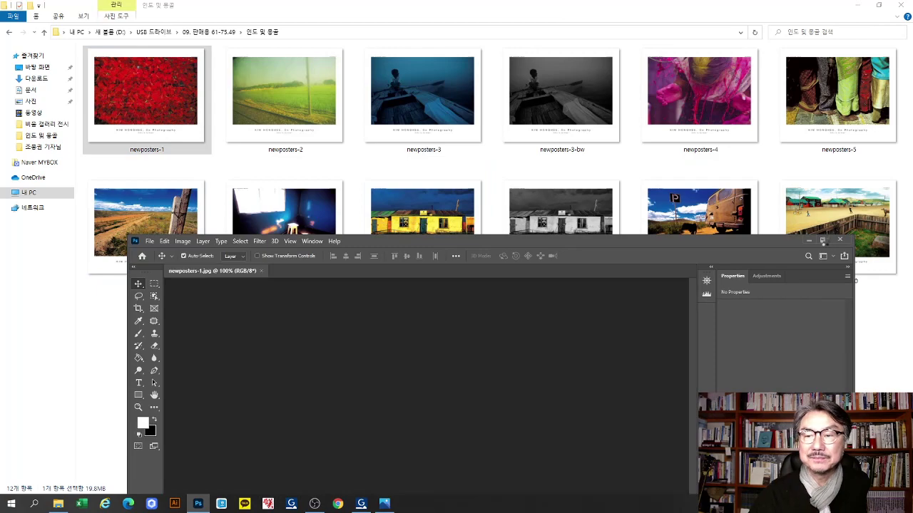
left_click(822, 240)
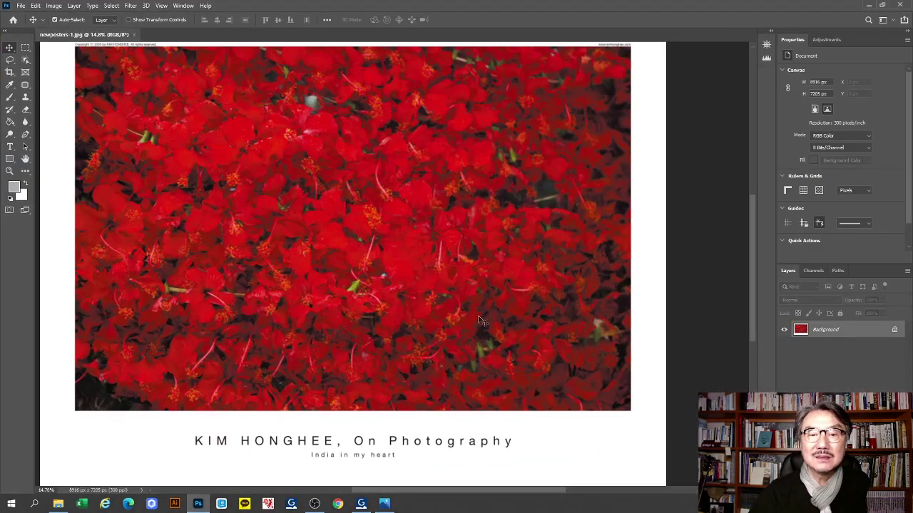
Add a Black & White adjustment layer with the Default preset over the red flowers photo
left_click_drag(366, 308, 407, 309)
scroll(431, 357, "up", 1)
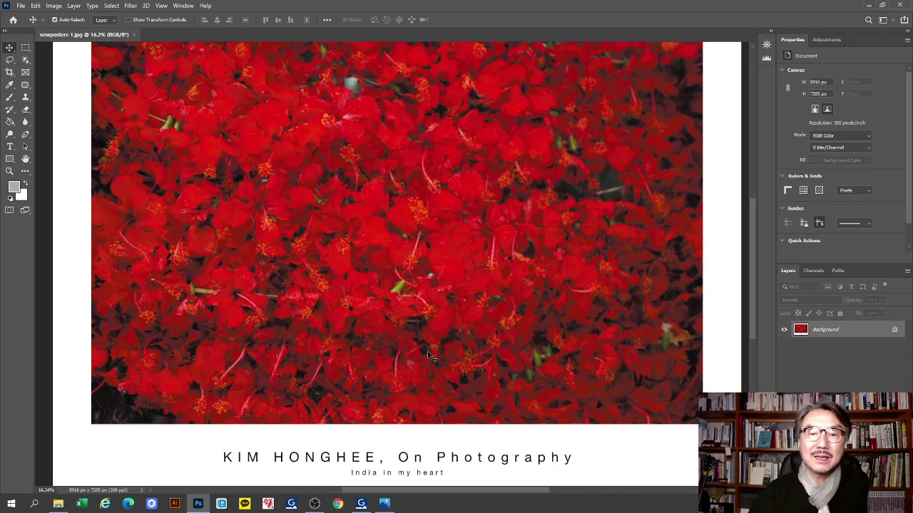
left_click_drag(425, 308, 422, 350)
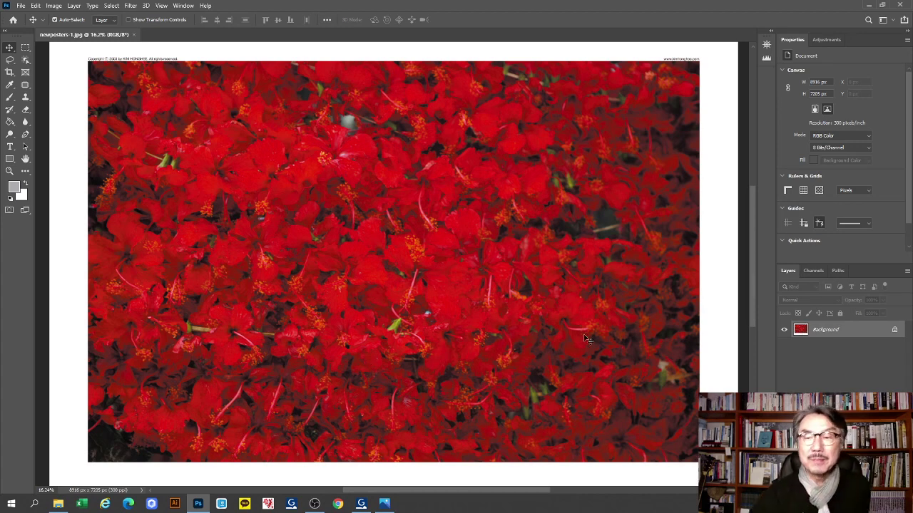
right_click(834, 320)
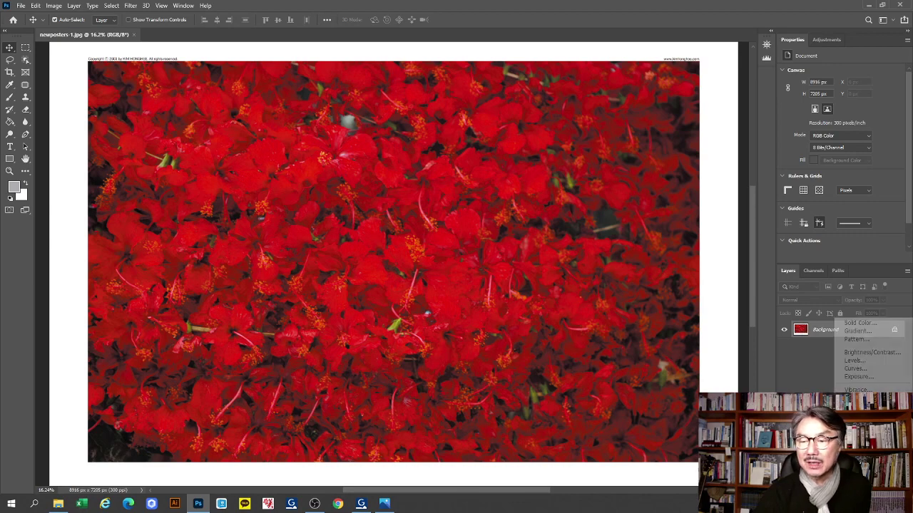
key("Escape")
key("alt+shift+ctrl+b")
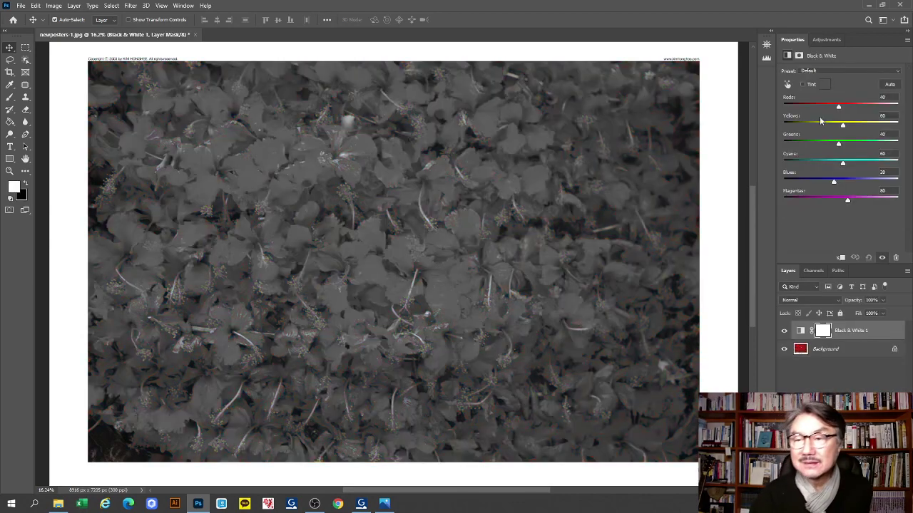
Compare the colour and black-and-white versions of the red flowers photo by toggling the Black & White layer's visibility
left_click(785, 331)
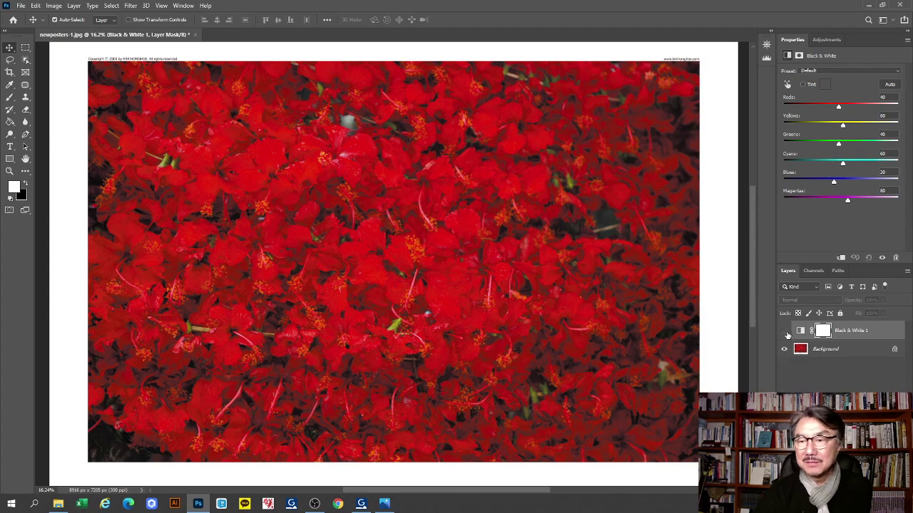
left_click(785, 331)
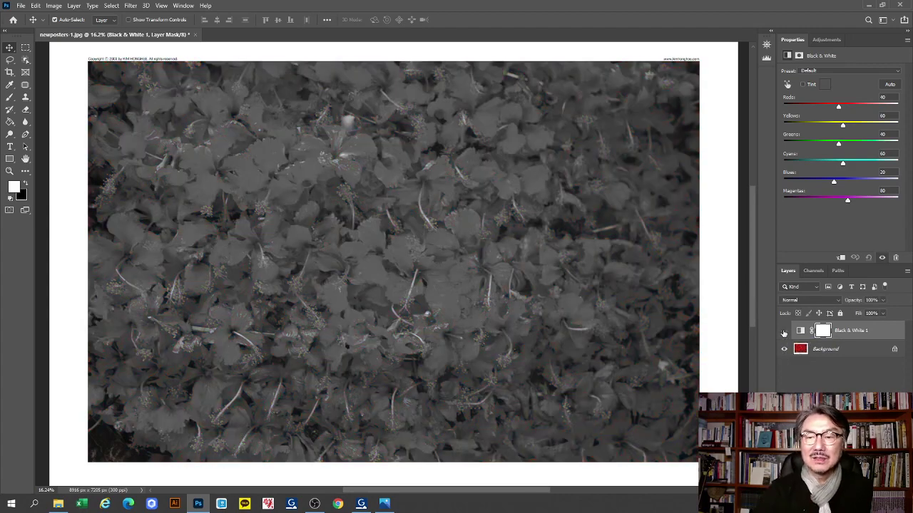
left_click(783, 332)
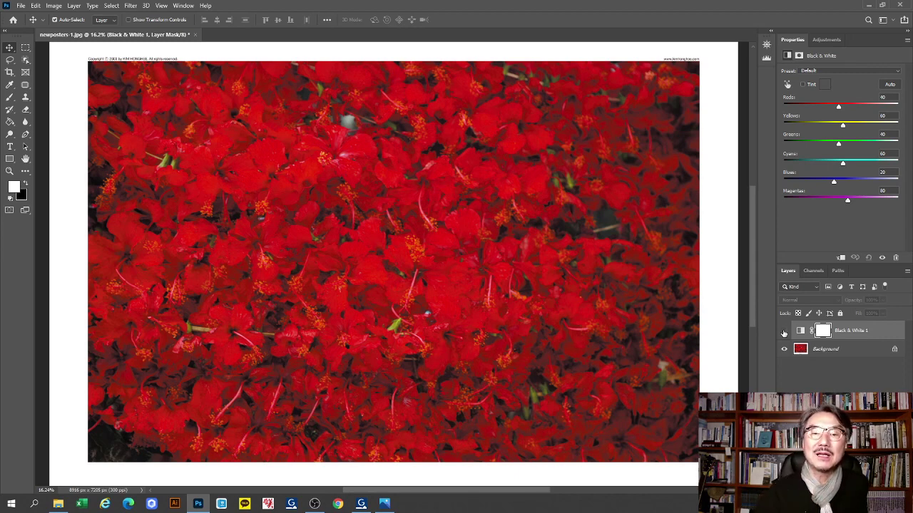
left_click(784, 330)
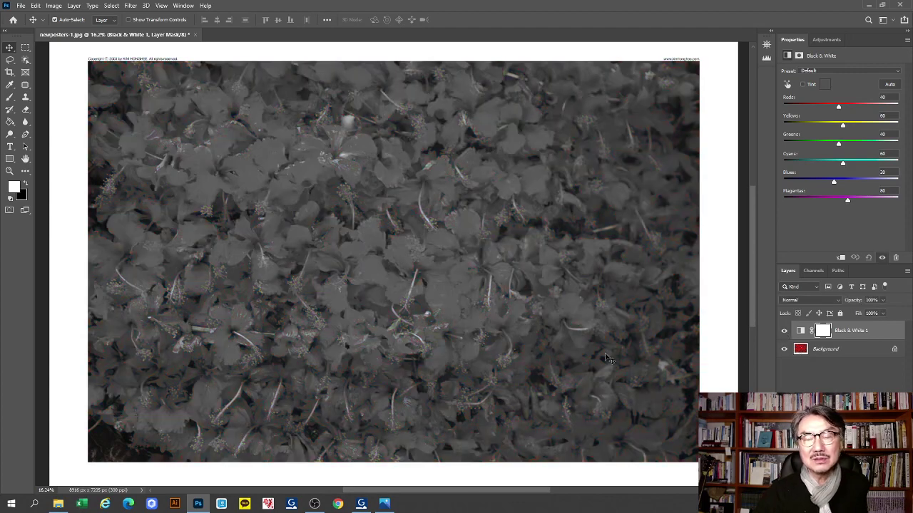
left_click(784, 331)
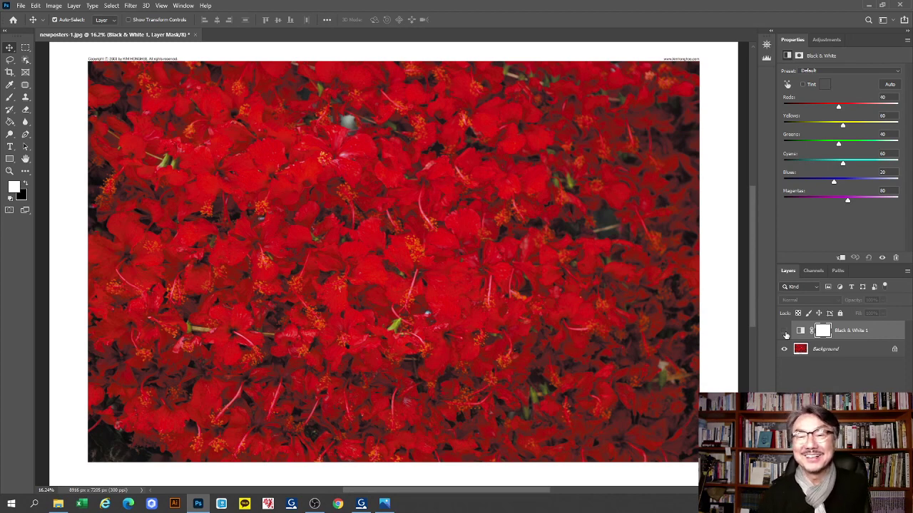
Close newposters-1.jpg without saving the changes and minimize Photoshop to return to the poster folder
left_click(195, 36)
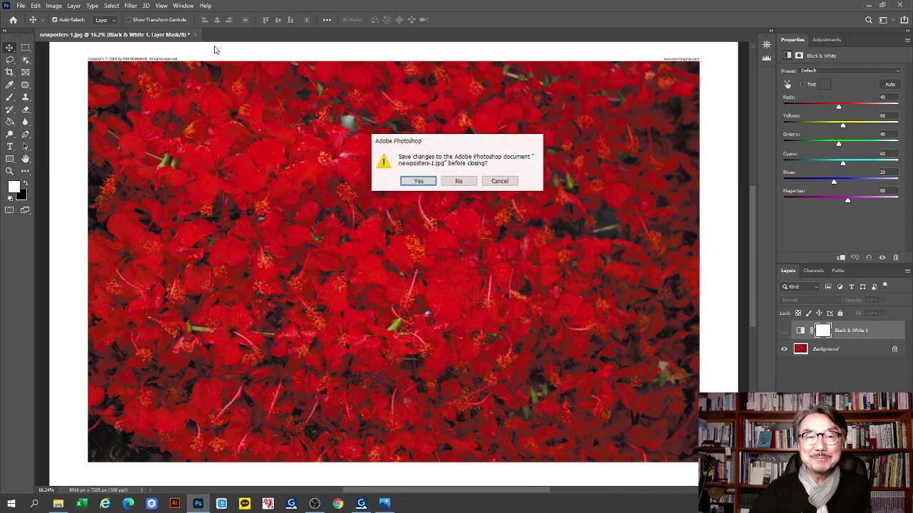
left_click(459, 182)
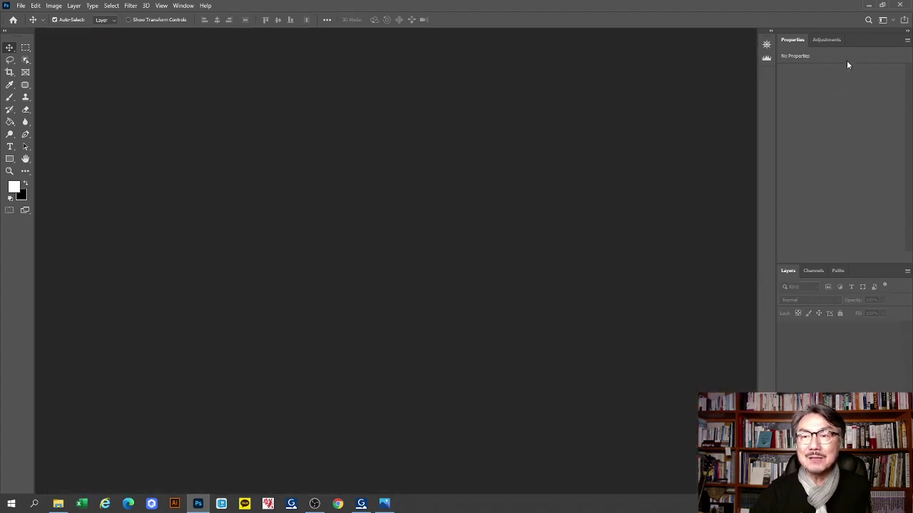
left_click(869, 5)
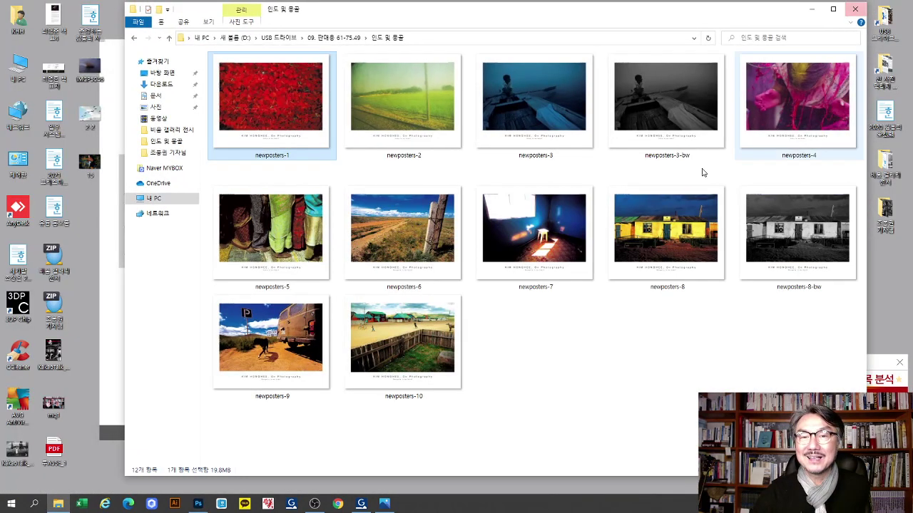
Maximize the poster folder window to show all photos, minimize it and switch to OBS
left_click(832, 9)
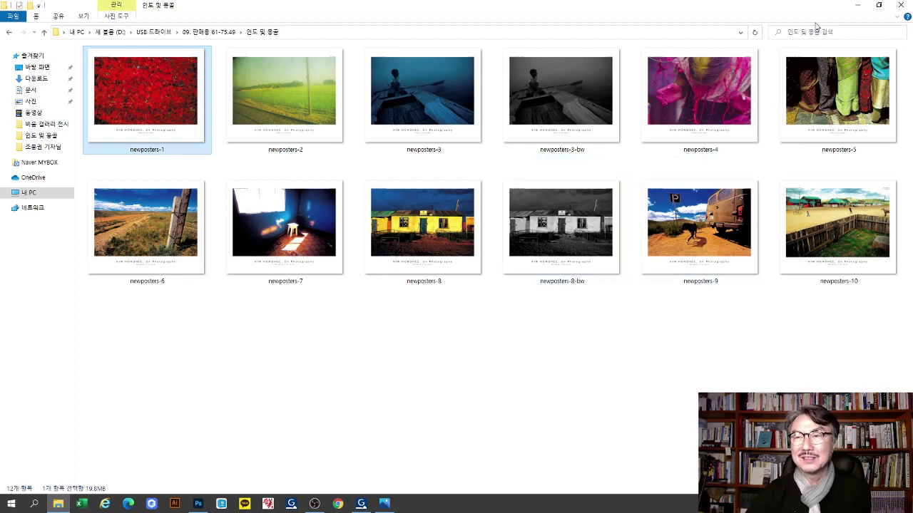
left_click(856, 6)
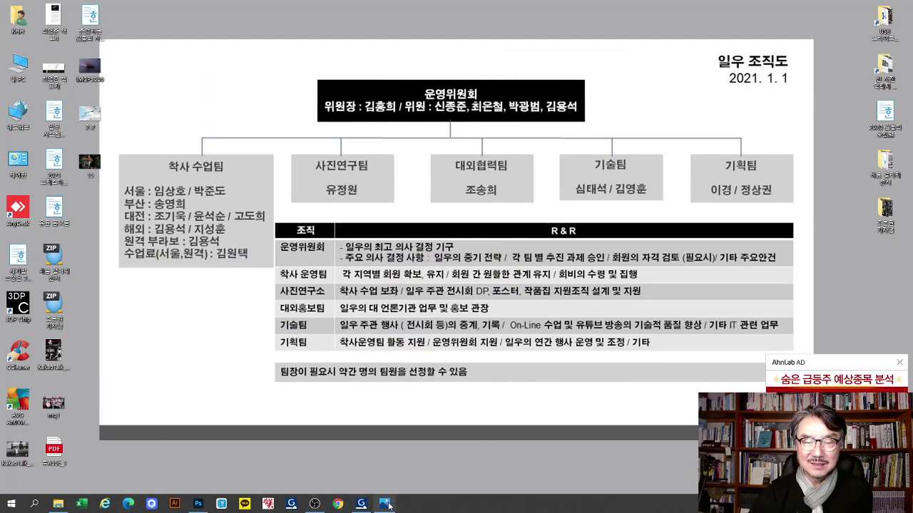
left_click(318, 504)
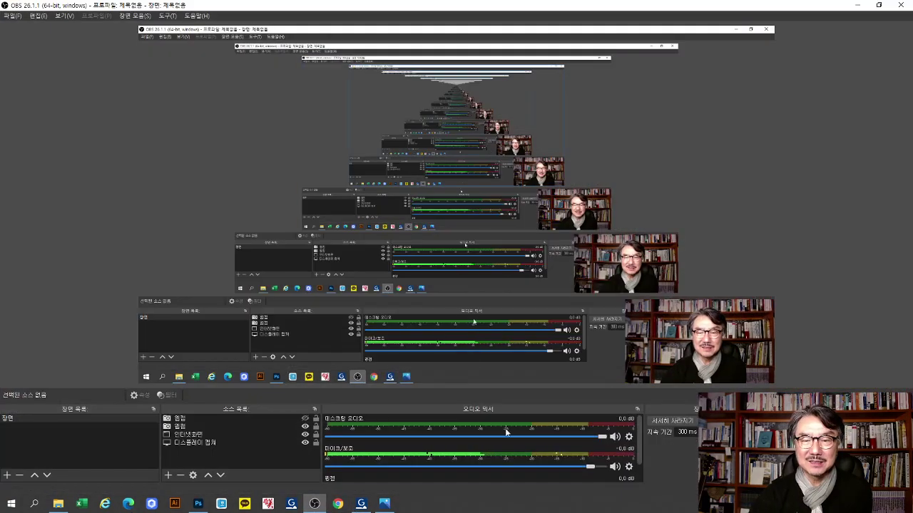